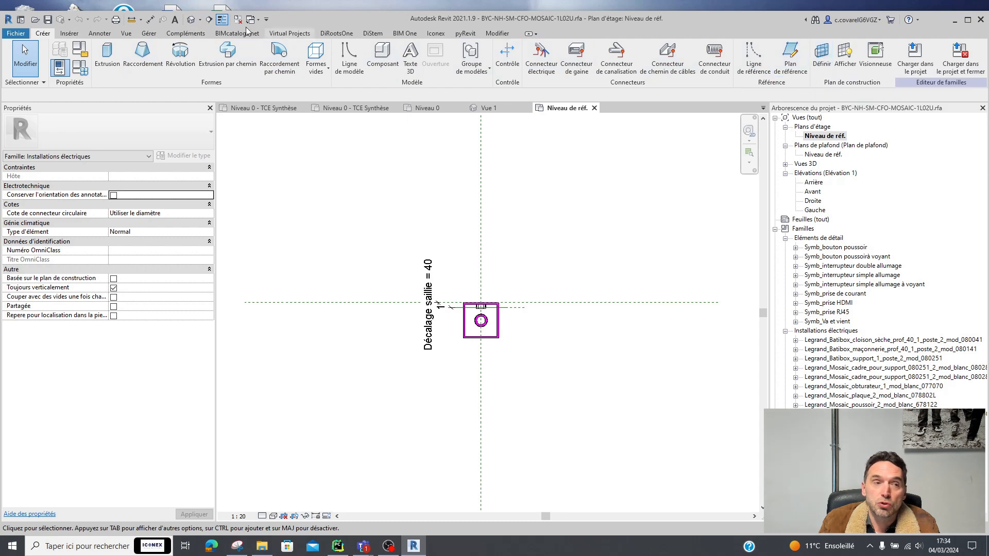
Step: Draw vertical reference planes about 1760 mm left and 1860 mm right of the centre, plus a horizontal one about 1156 mm below it
left_click(790, 57)
scroll(661, 355, "down", 2)
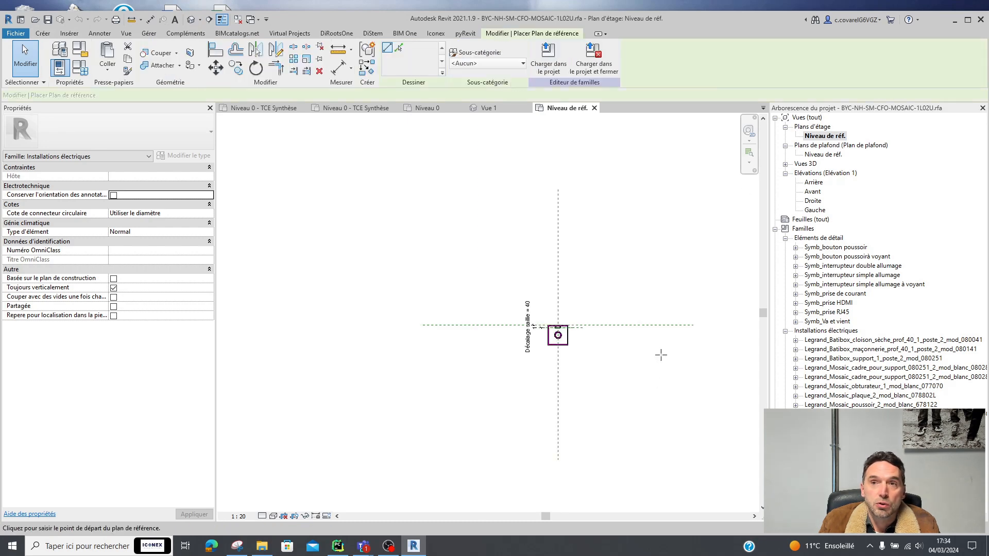
left_click(439, 190)
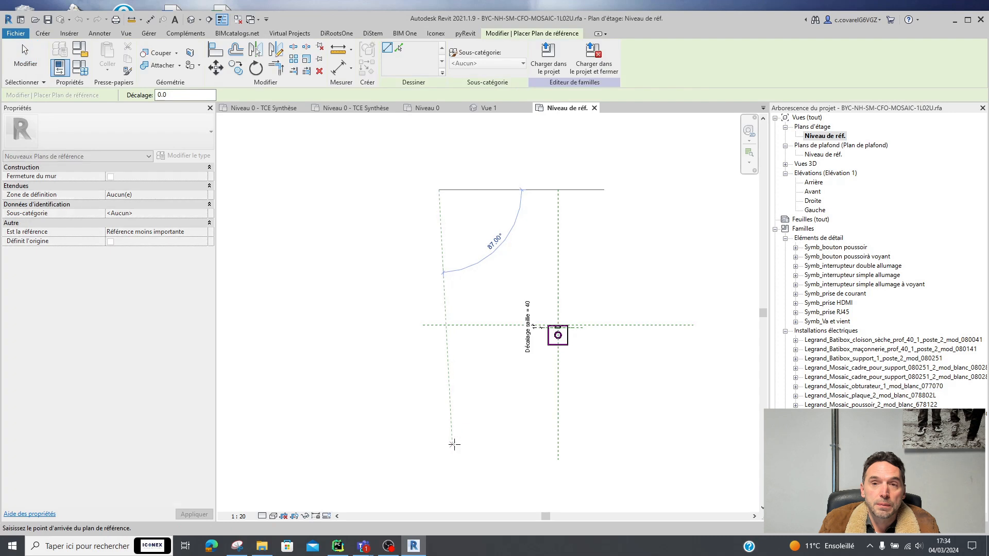
left_click(439, 463)
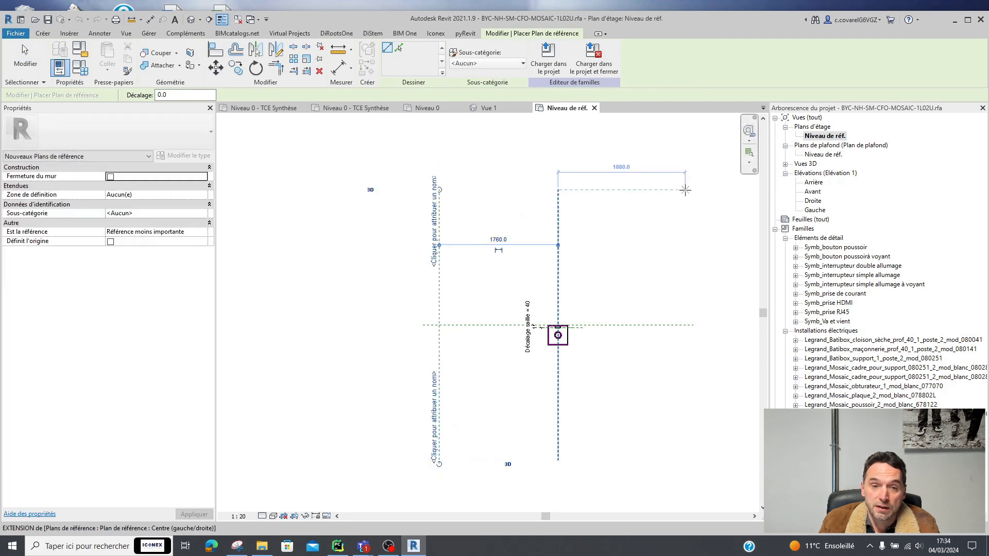
left_click(686, 190)
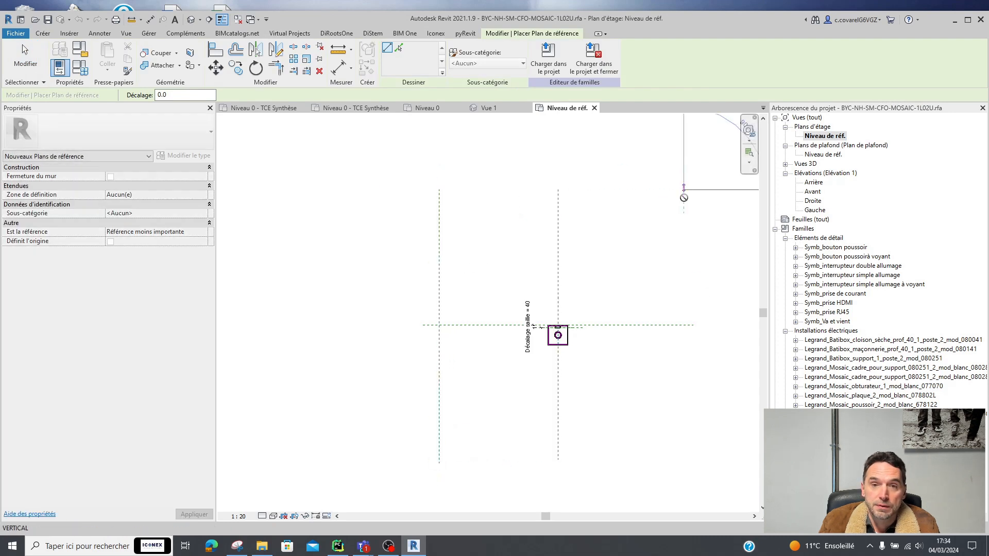
left_click(683, 469)
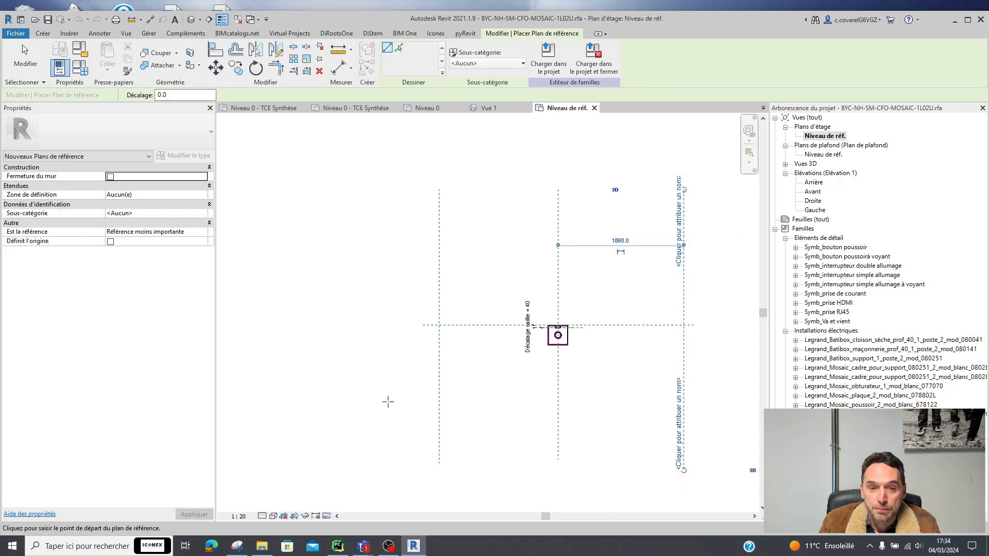
left_click(369, 403)
left_click(714, 402)
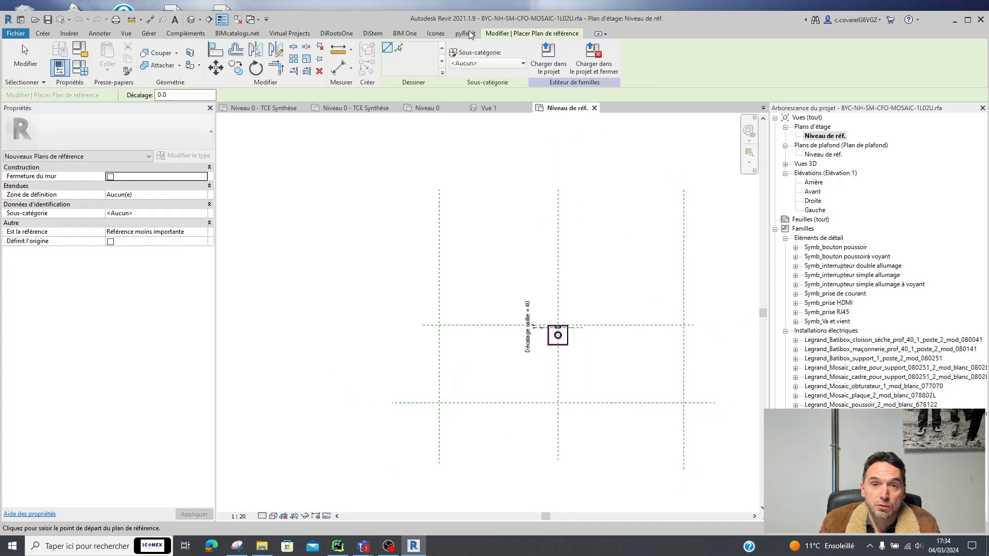
Step: Add an aligned dimension between the left vertical reference plane and the vertical centre plane
left_click(338, 67)
left_click(439, 245)
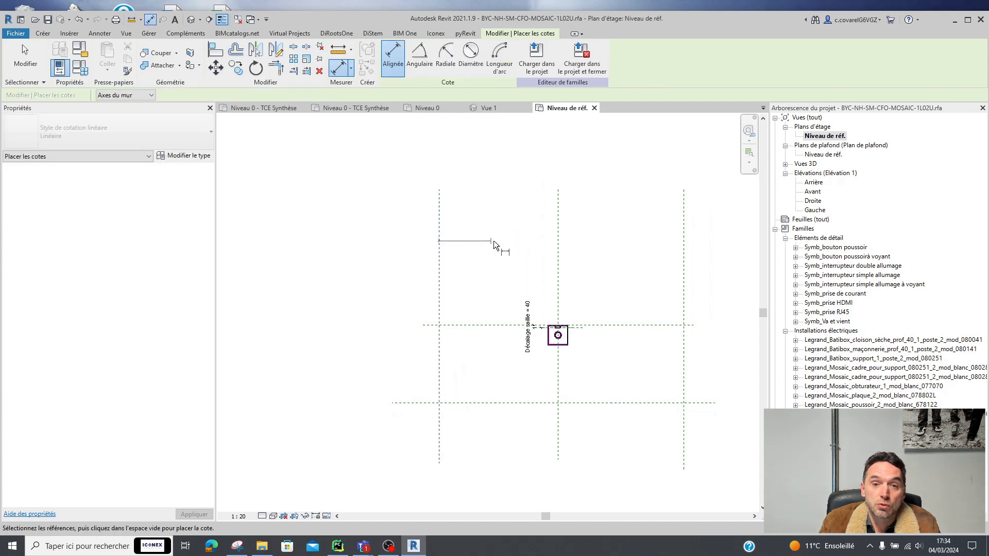
left_click(558, 249)
left_click(586, 256)
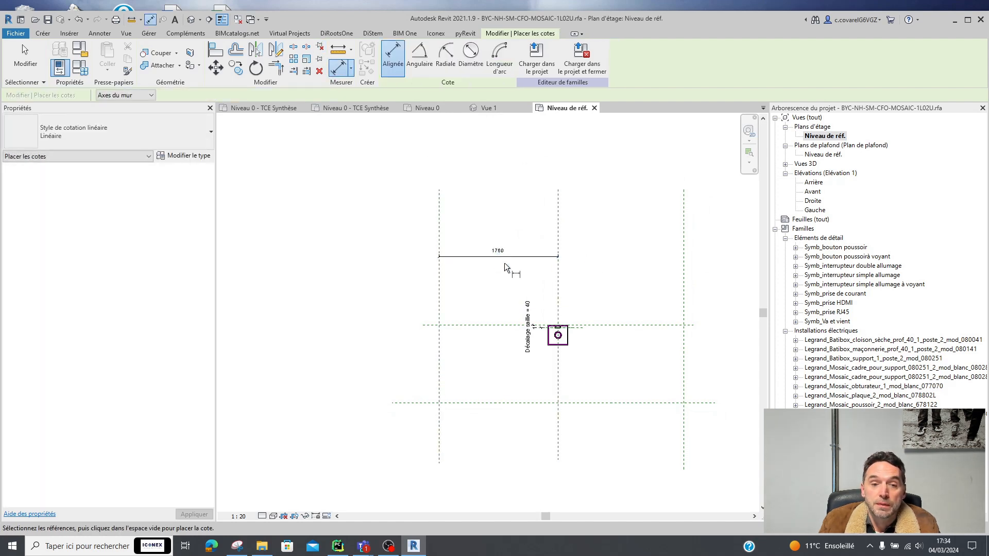
key("Escape")
Step: Label the left-to-centre dimension with a new instance parameter NEG1, grouped under Contraintes
left_click(509, 258)
left_click(490, 56)
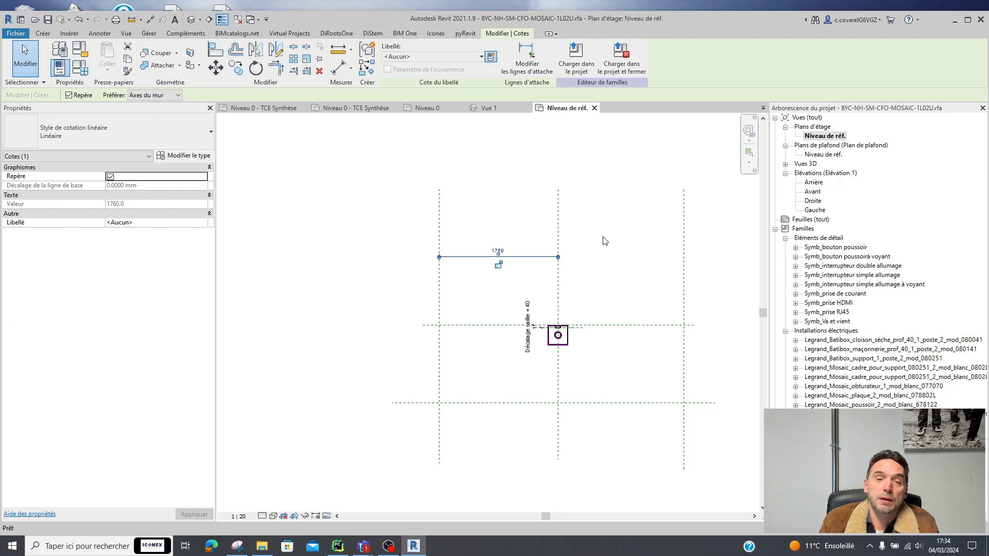
left_click(606, 189)
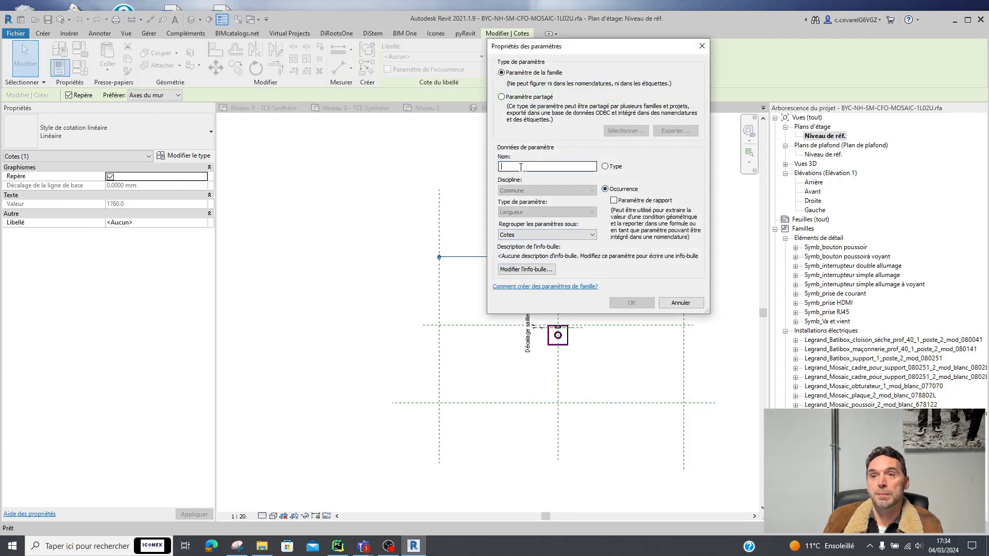
left_click(528, 166)
type("NEG1")
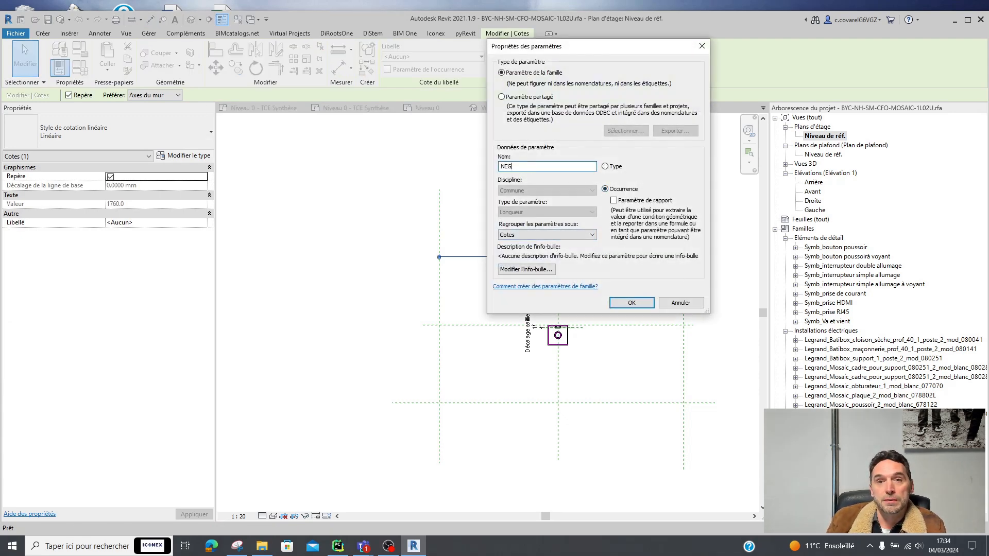
left_click(568, 235)
scroll(551, 247, "up", 1)
left_click(535, 259)
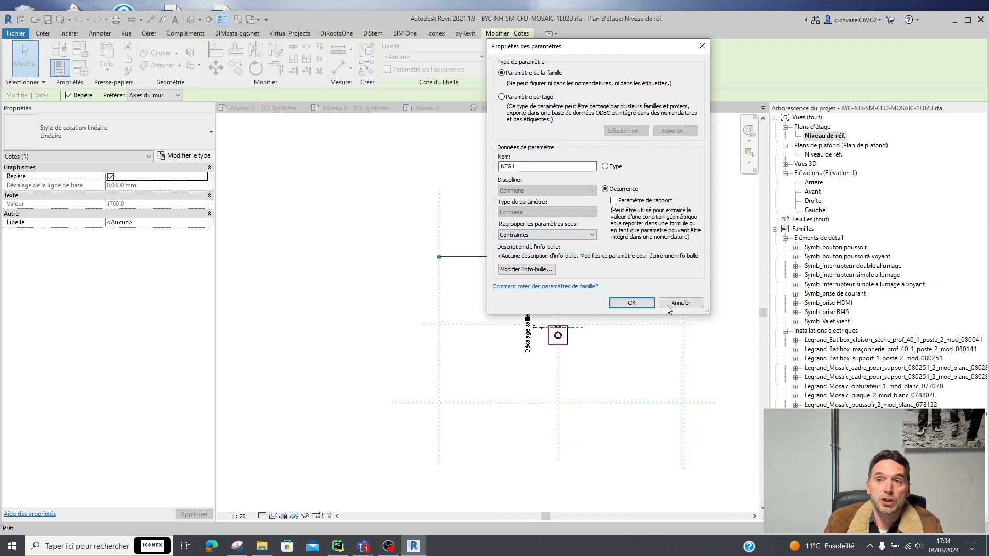
left_click(630, 303)
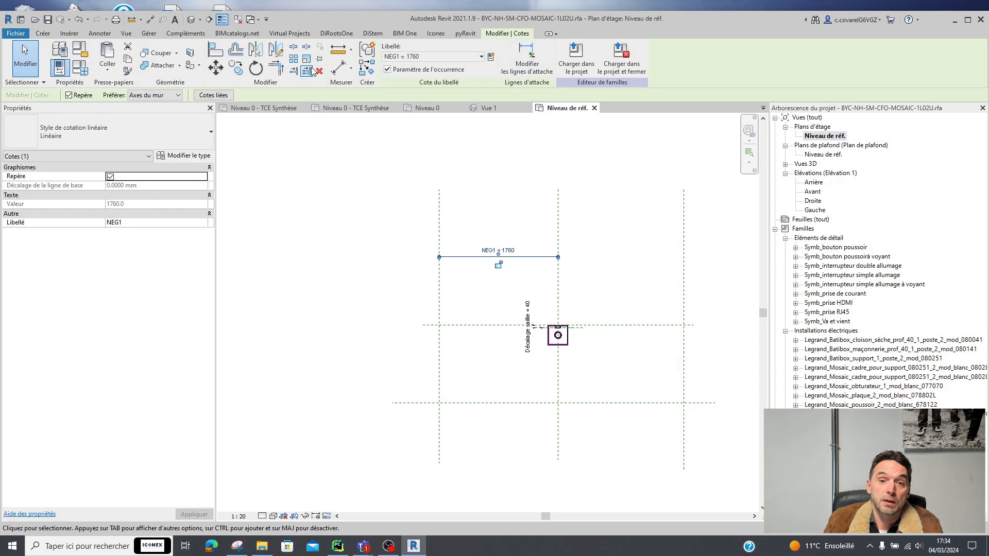
Step: Add an aligned dimension between the horizontal centre plane and the lower horizontal reference plane
left_click(338, 67)
left_click(654, 326)
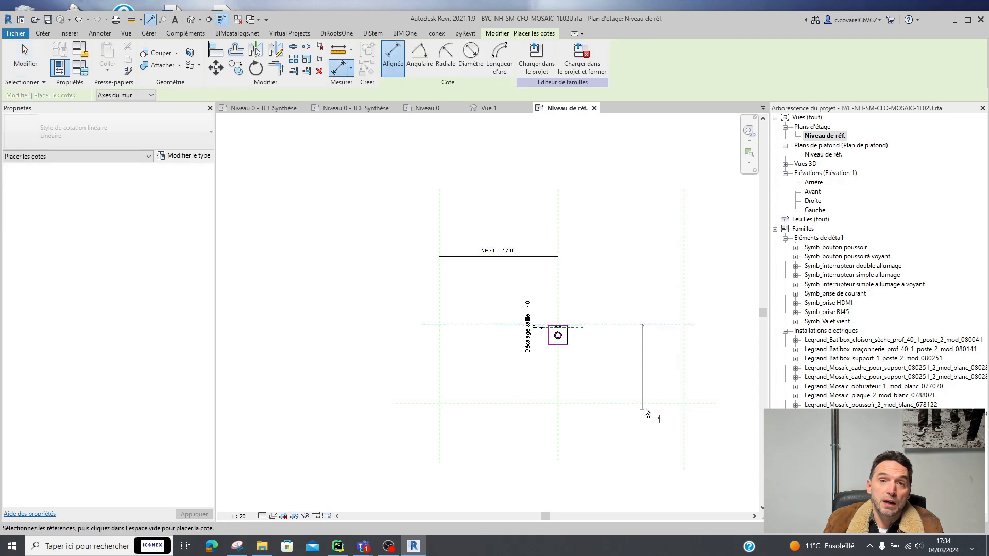
left_click(641, 402)
left_click(733, 370)
key("Escape")
key("Escape")
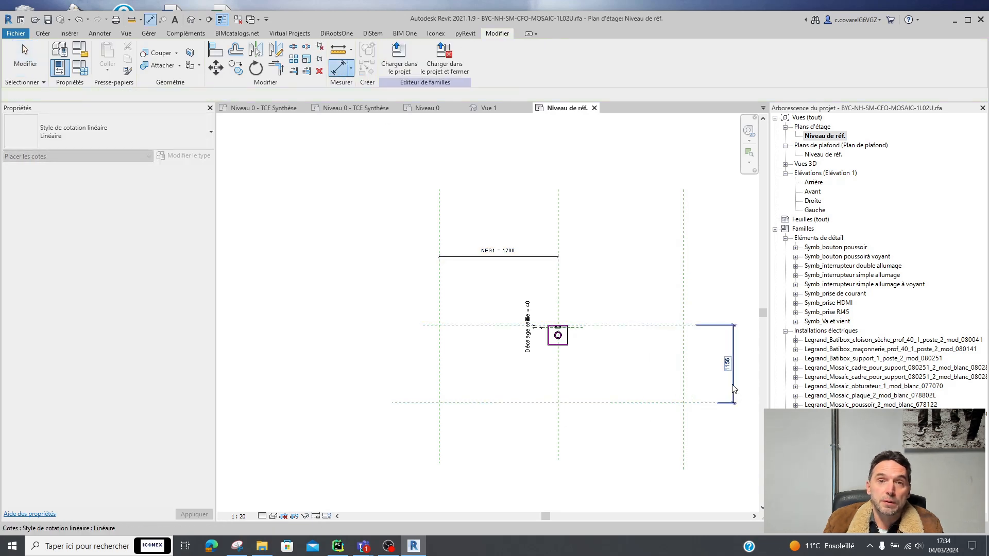
Step: Label the vertical dimension with a new instance parameter VER1, grouped under Contraintes
left_click(730, 364)
left_click(493, 56)
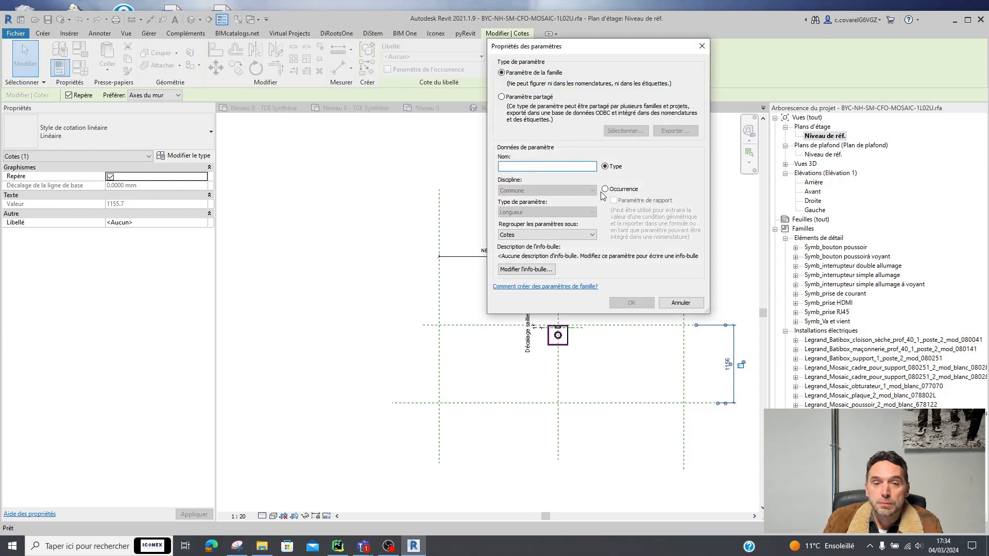
left_click(605, 189)
left_click(523, 167)
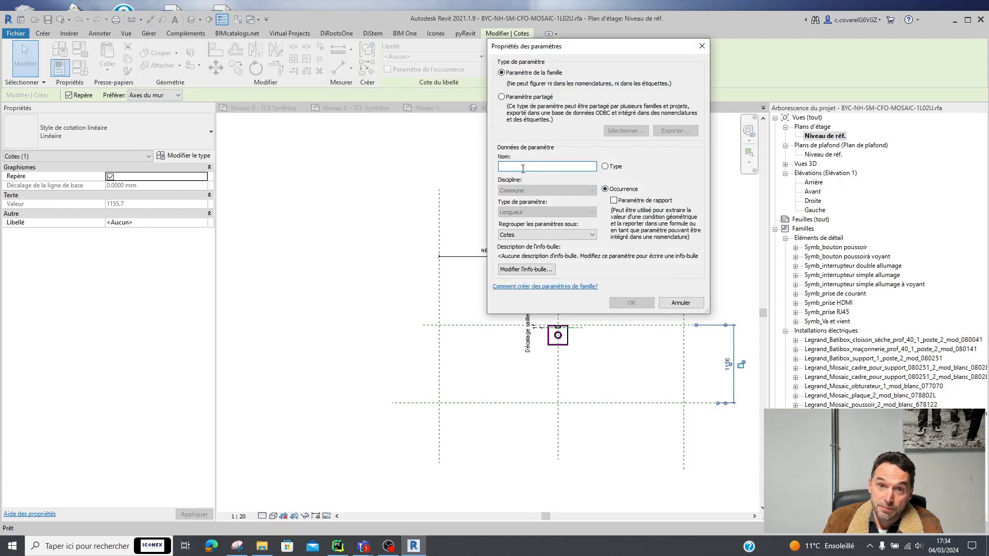
type("VER1")
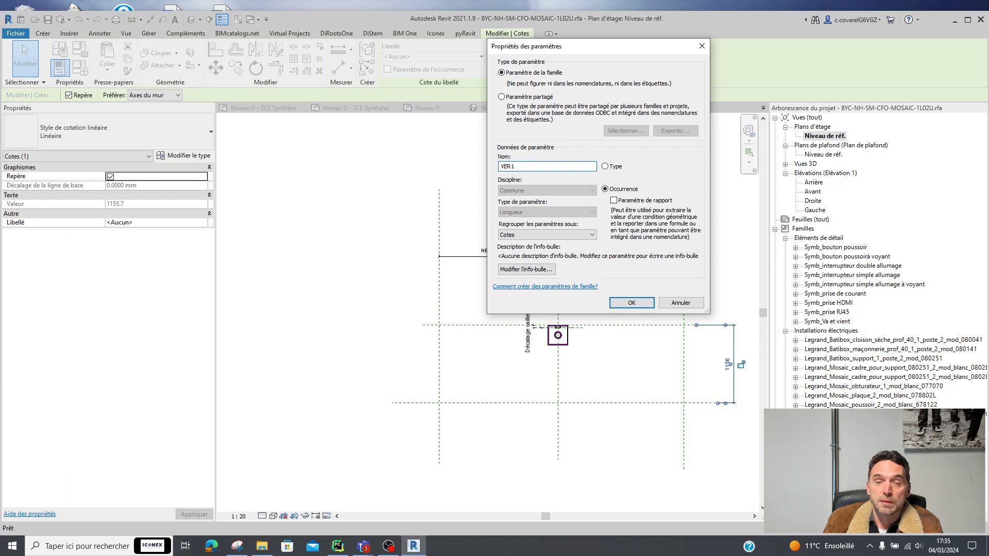
left_click(547, 235)
scroll(538, 262, "up", 2)
left_click(538, 262)
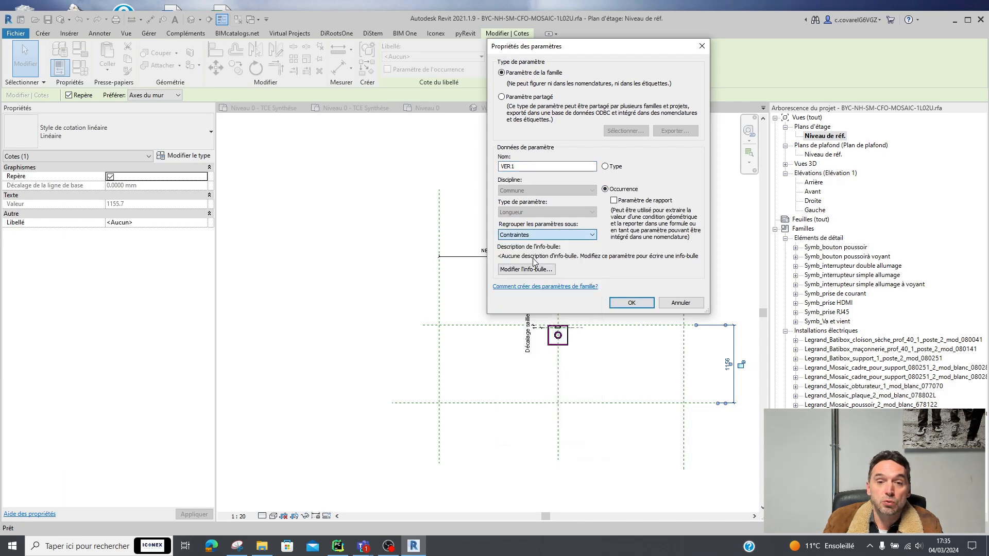
left_click(625, 306)
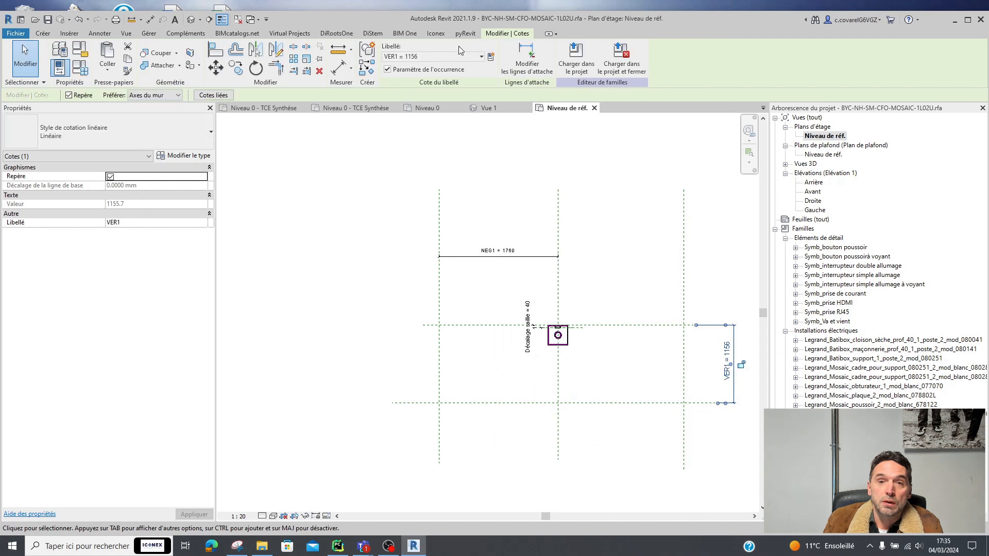
Step: Add an aligned dimension between the two outer vertical reference planes, placed below the lower horizontal plane
left_click(339, 66)
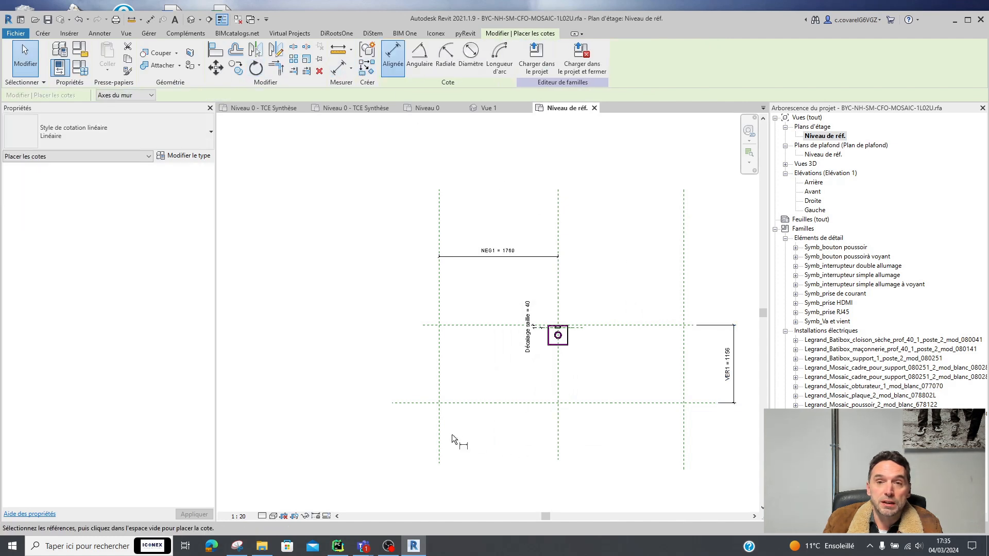
left_click(440, 434)
left_click(685, 437)
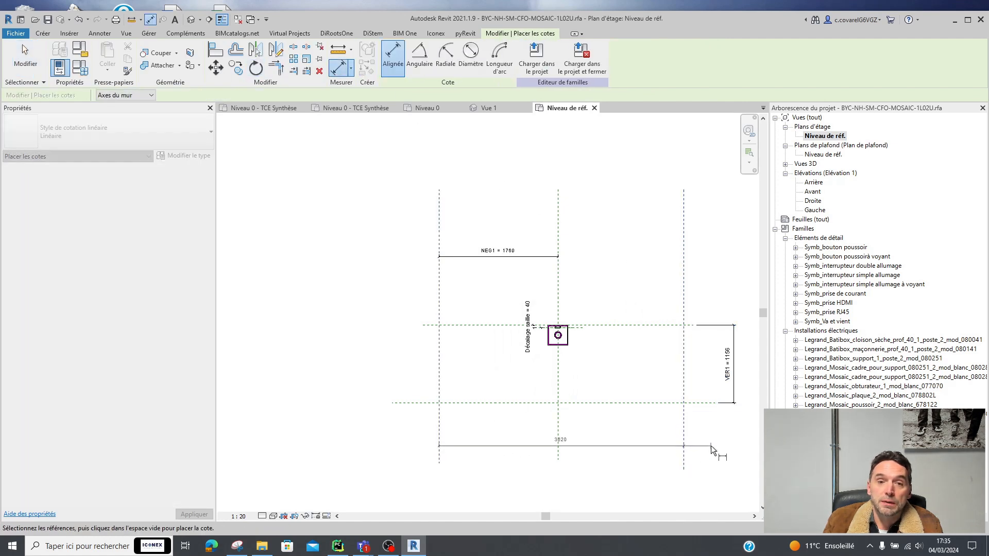
left_click(720, 445)
key("Escape")
Step: Label the overall horizontal dimension with a new instance parameter HOR1, grouped under Contraintes
left_click(647, 446)
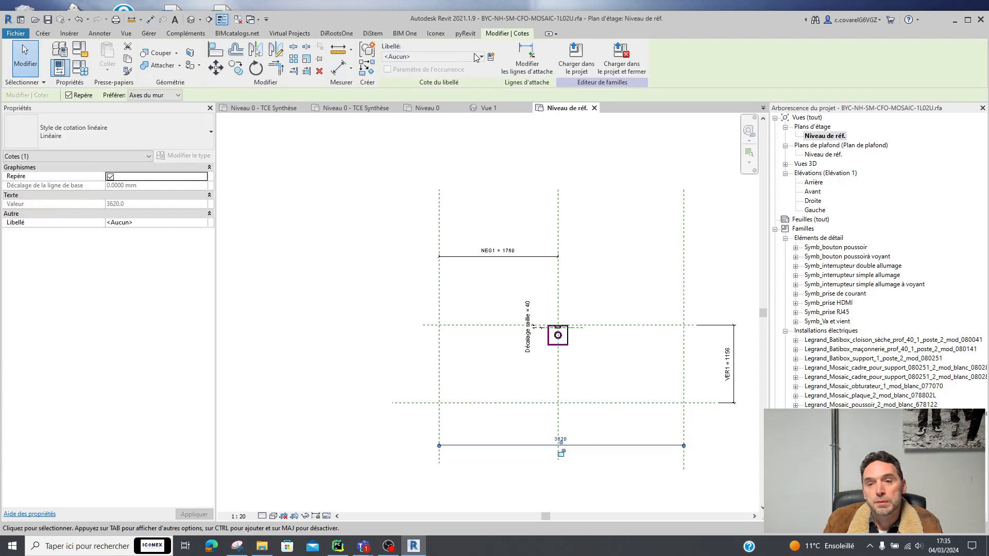
left_click(490, 56)
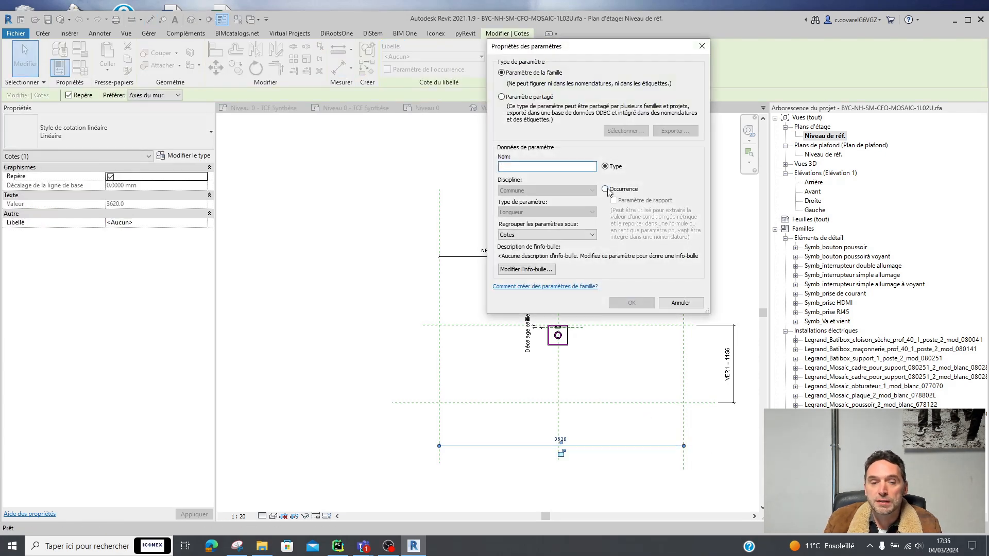
left_click(533, 165)
type("H")
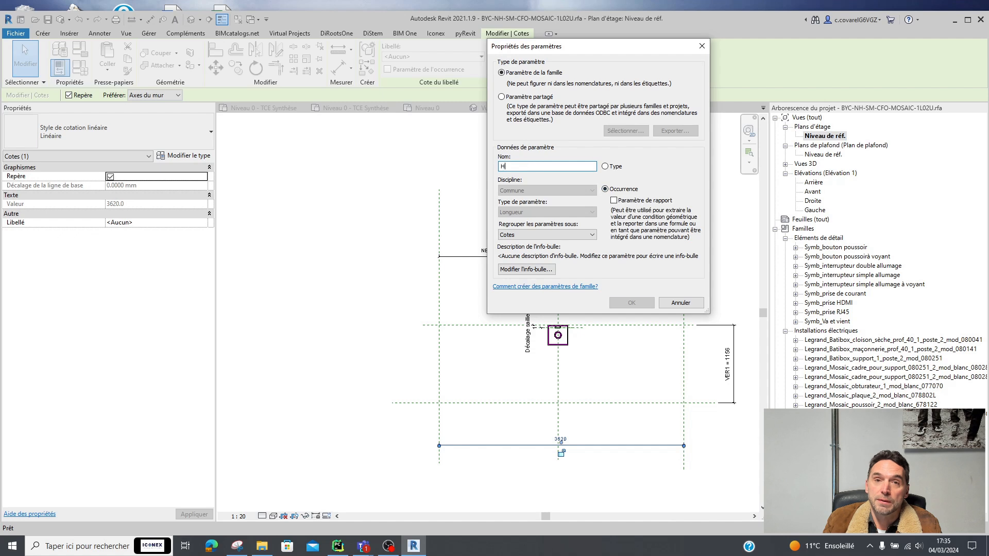
type("OR1")
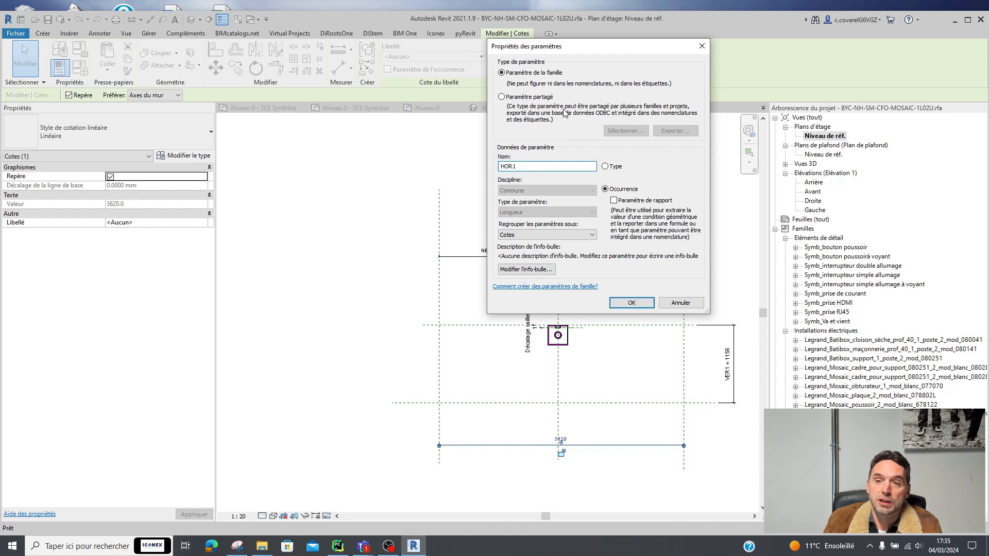
left_click(557, 235)
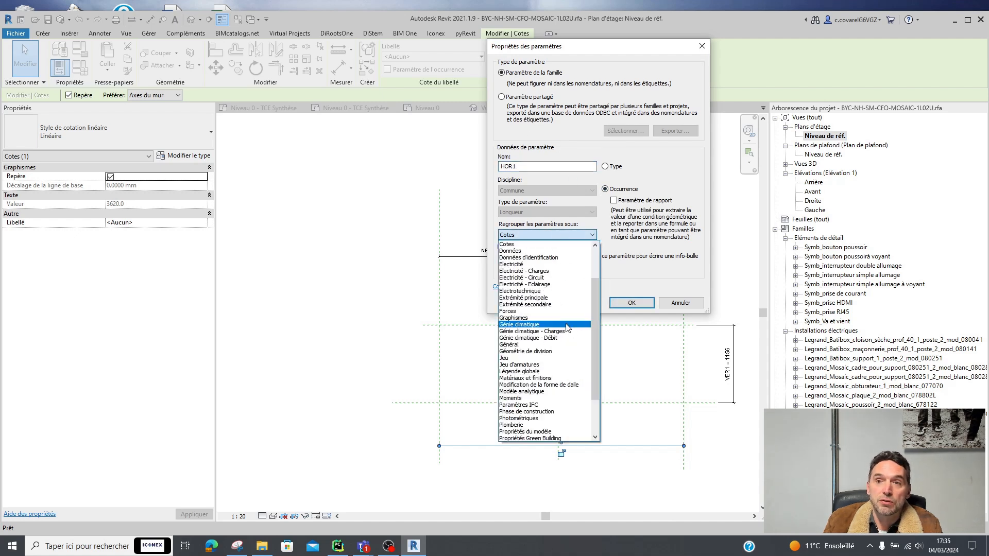
scroll(559, 352, "down", 10)
scroll(535, 319, "up", 5)
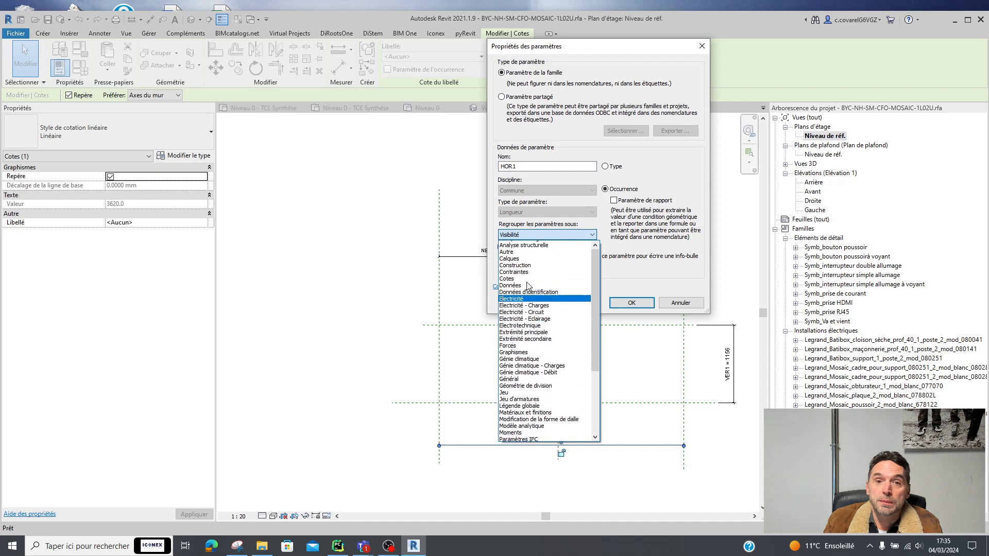
left_click(526, 285)
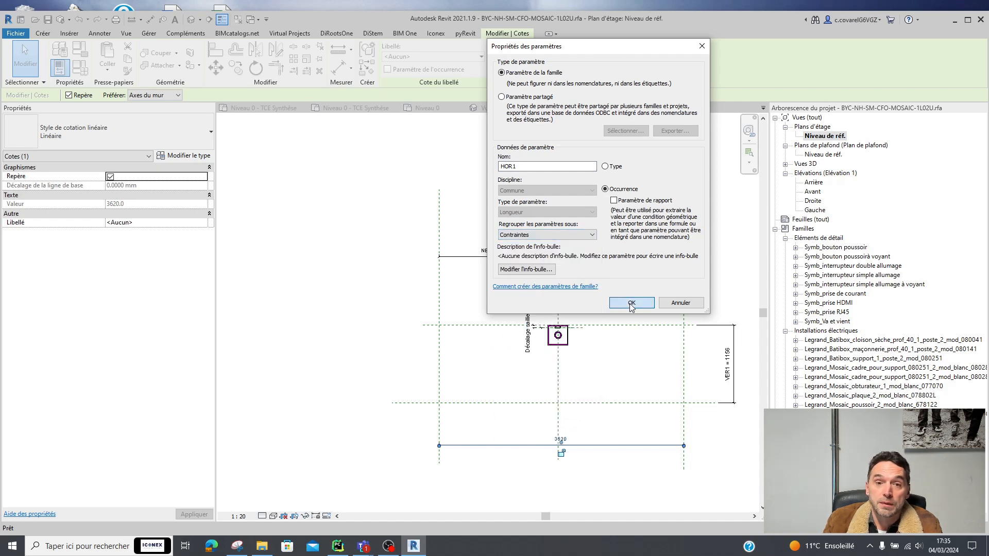
left_click(632, 303)
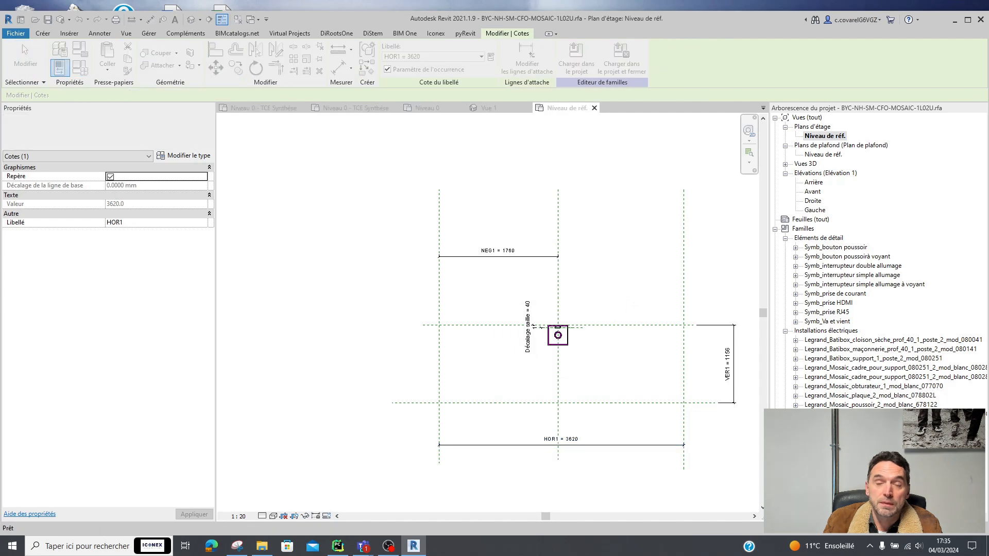
Step: Create an instance length parameter DEC_X in the family types, grouped under Visibilité
left_click_drag(988, 4, 374, 14)
left_click(89, 425)
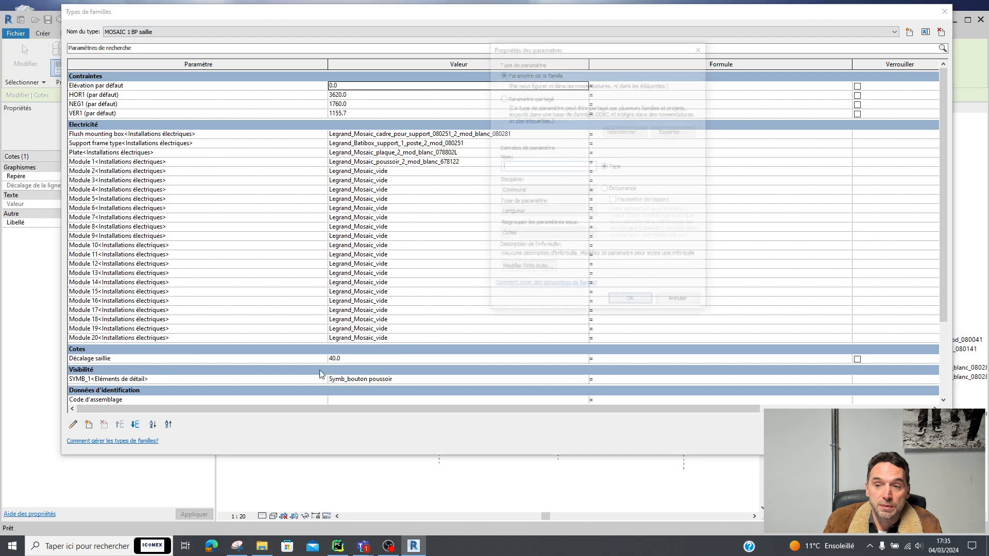
type("DEC_X")
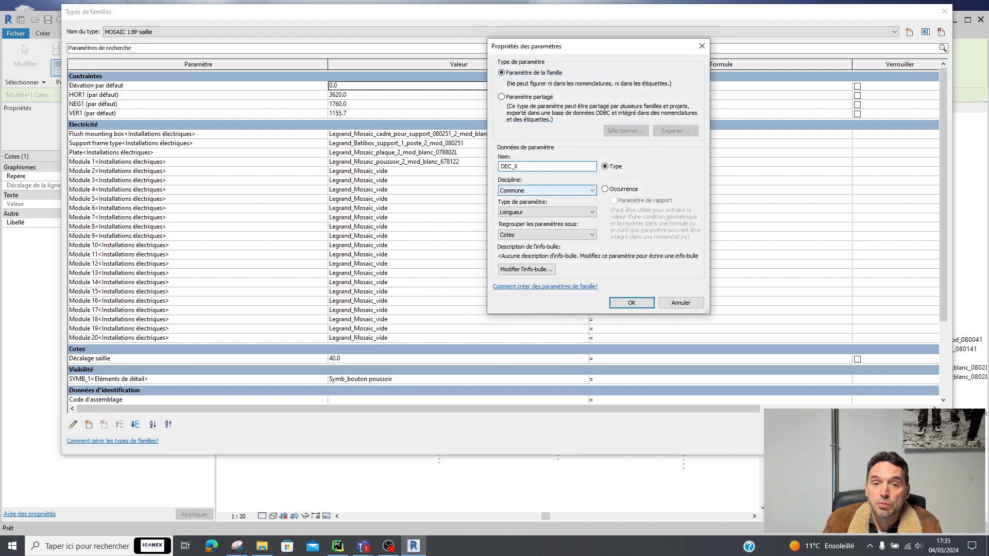
left_click(605, 189)
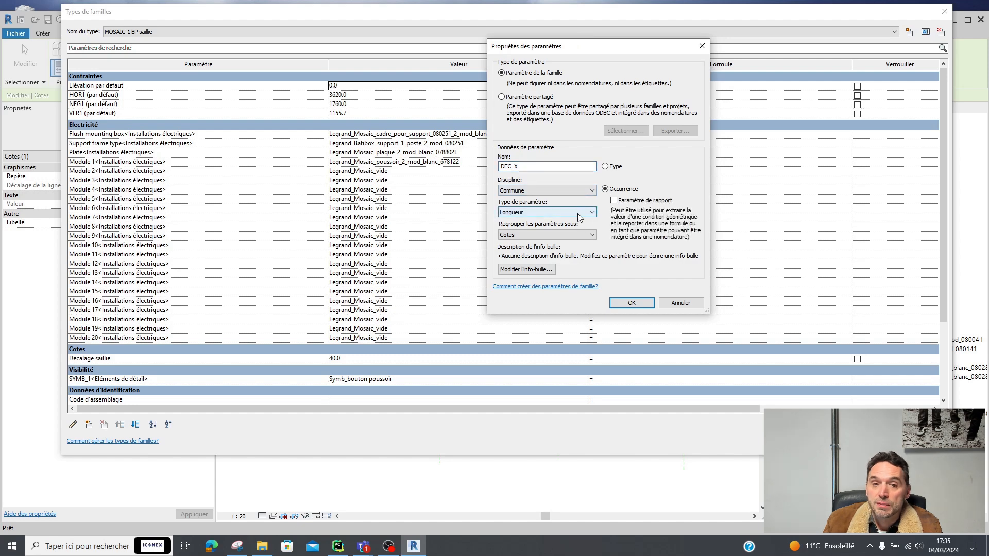
left_click(567, 235)
scroll(566, 238, "down", 10)
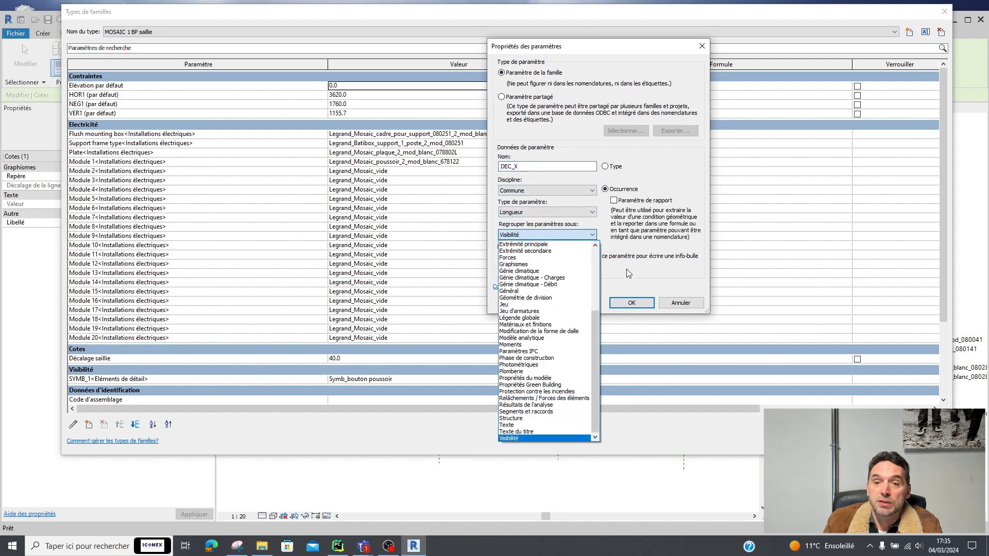
left_click(633, 306)
left_click(634, 306)
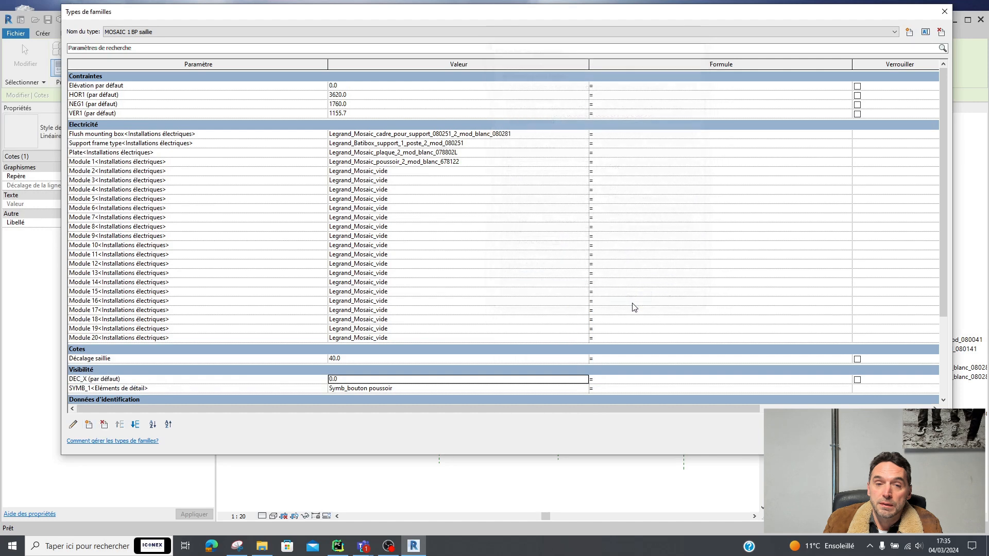
Step: Create an instance length parameter DEC_Y in the family types, grouped under Visibilité
left_click(89, 424)
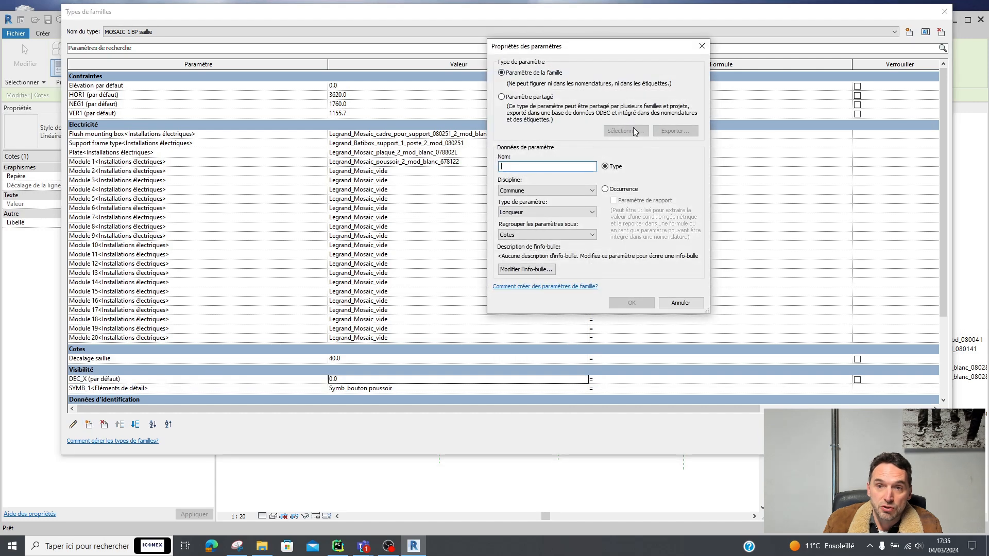
type("DEC_Y")
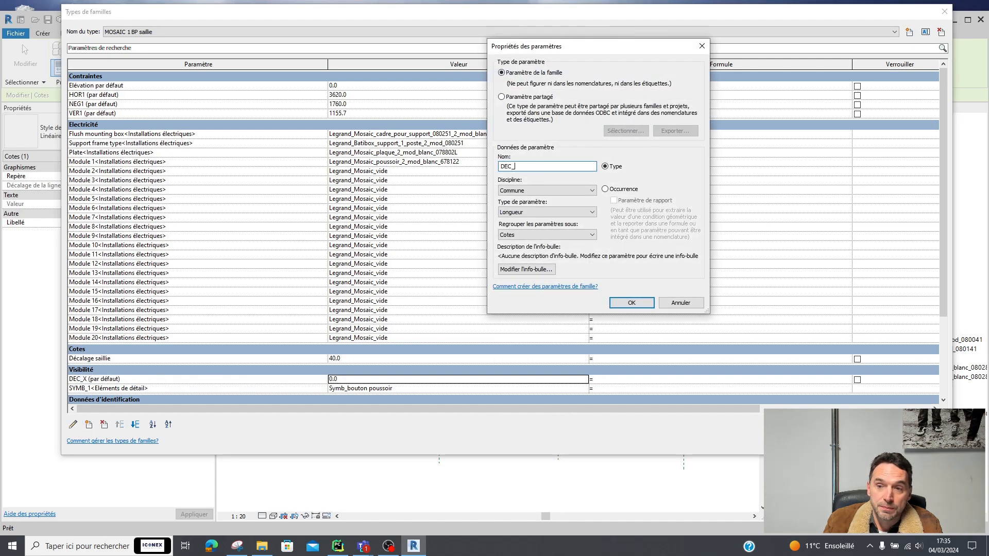
left_click(605, 189)
left_click(573, 235)
key("v")
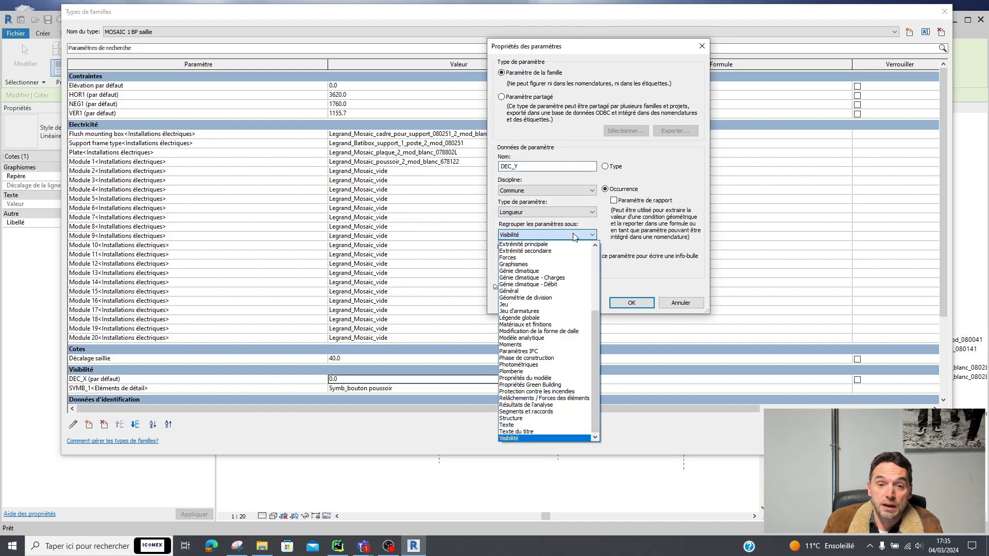
left_click(560, 438)
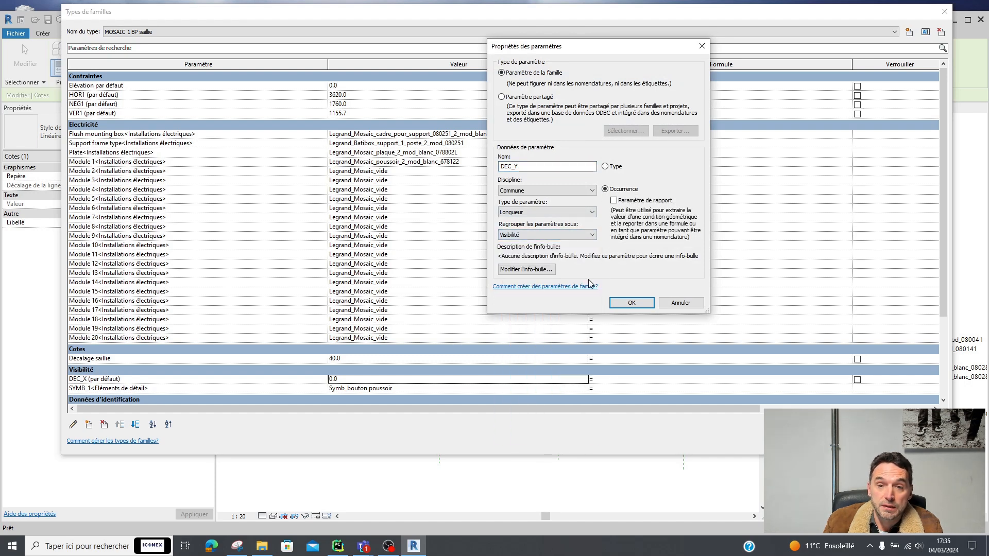
left_click(641, 303)
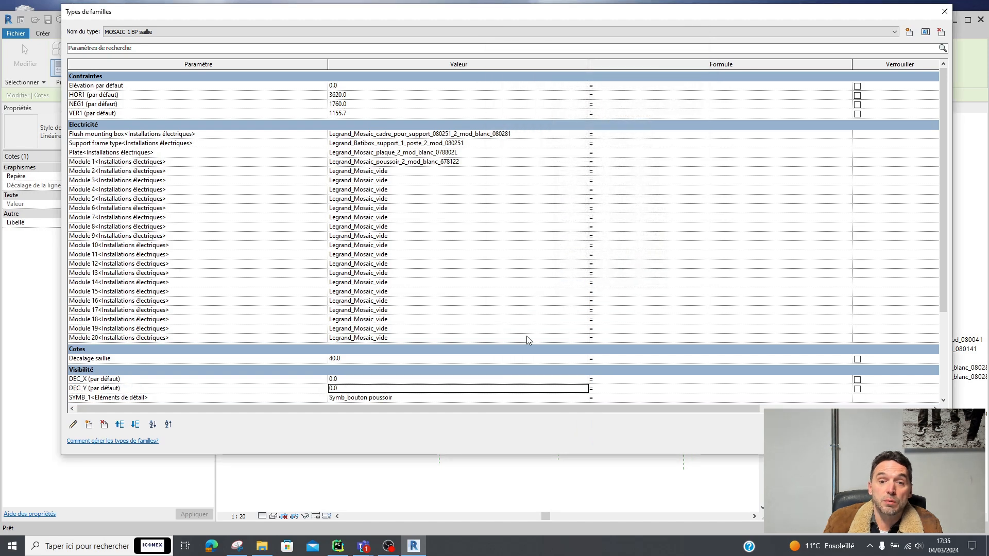
Step: Set the VER1 formula to DEC_Y and the NEG1 formula to if(DEC_X<0,DEC_X*(-1),0)
left_click(622, 113)
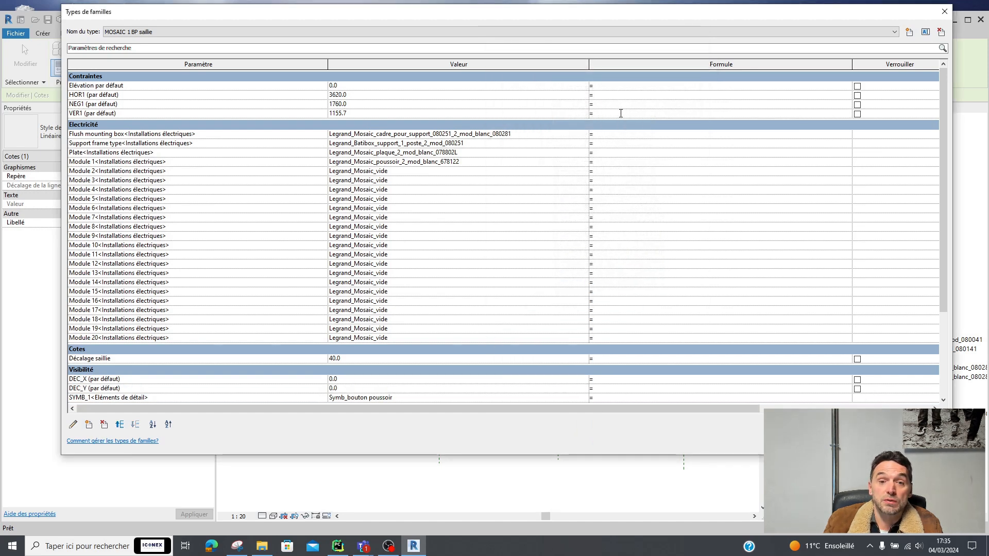
type("DEC_")
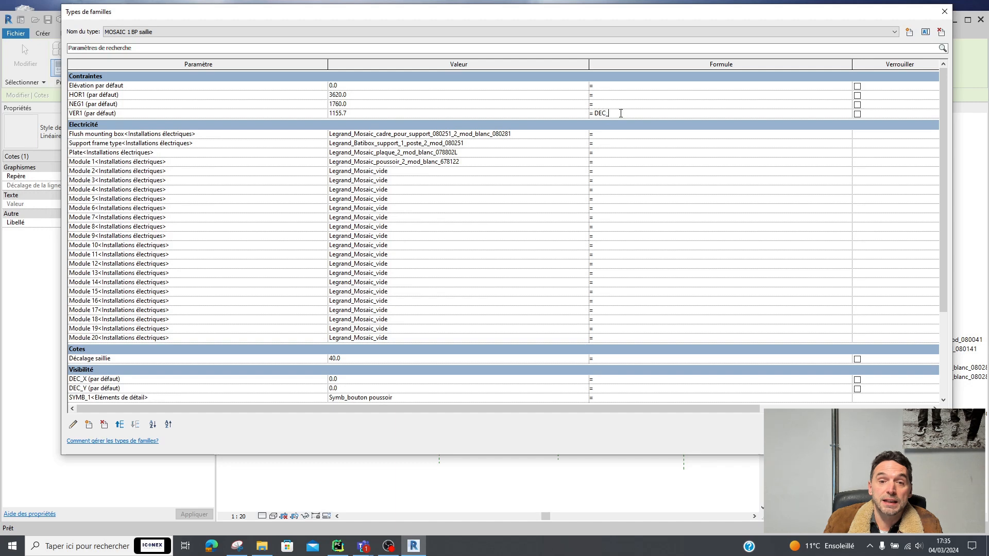
left_click(611, 103)
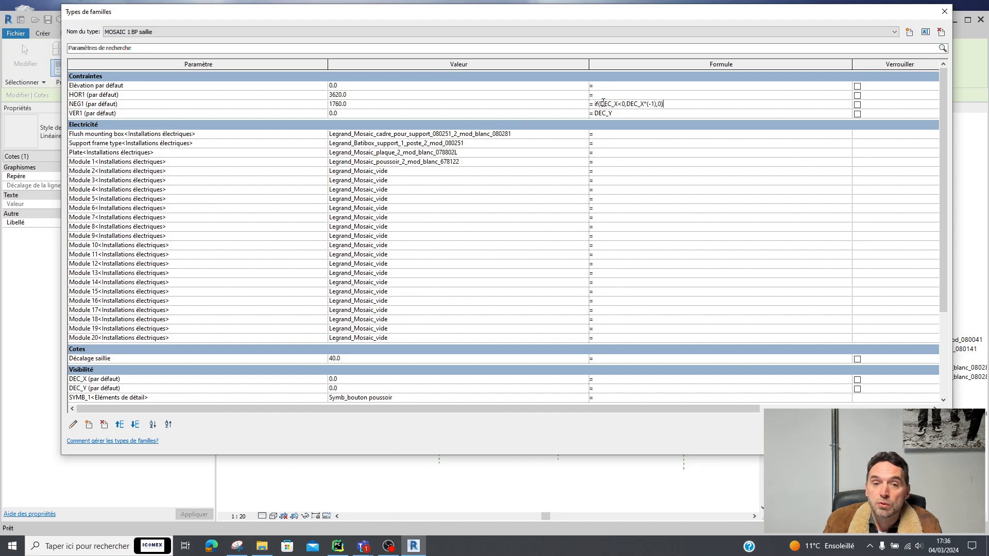
left_click(603, 102)
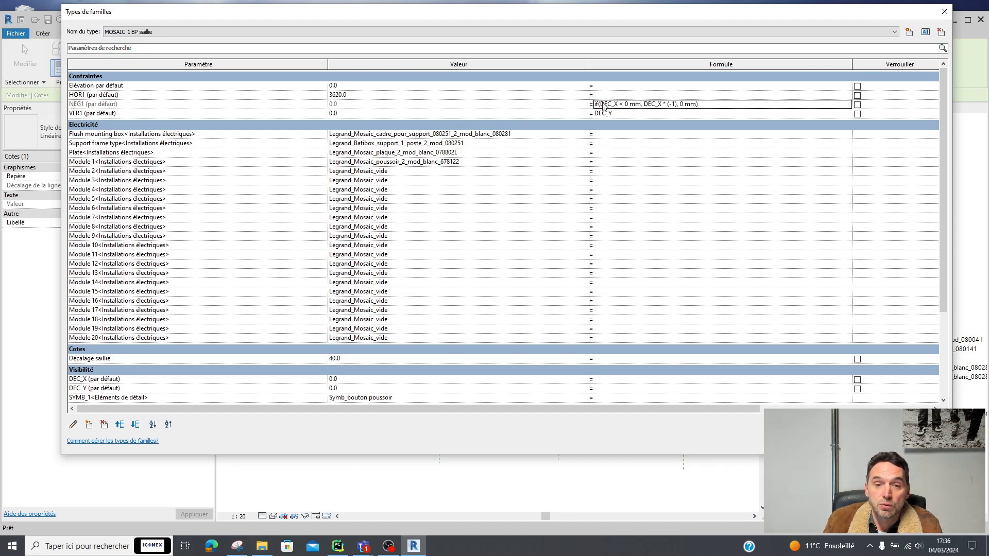
Step: Set the HOR1 formula to DEC_X+NEG1
key("Up")
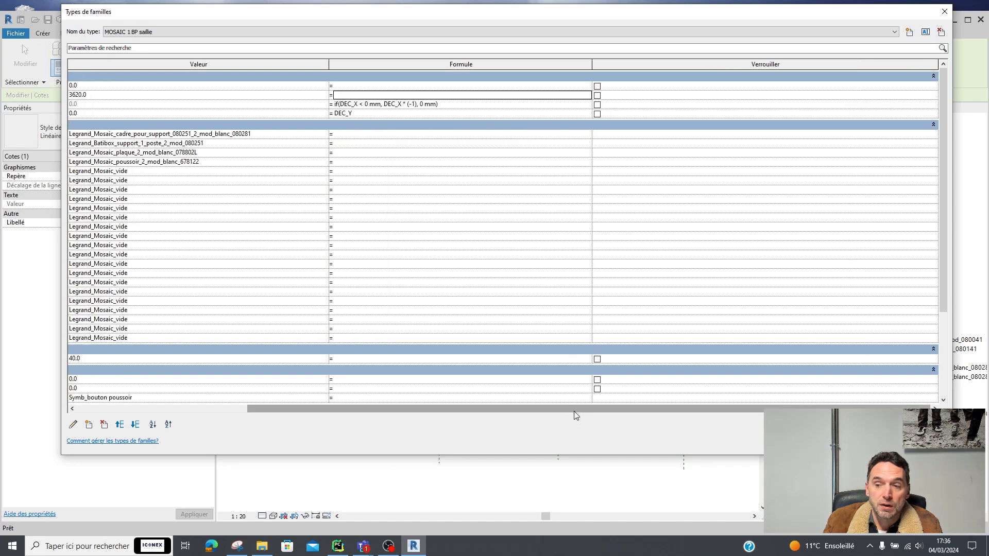
left_click_drag(574, 409, 447, 408)
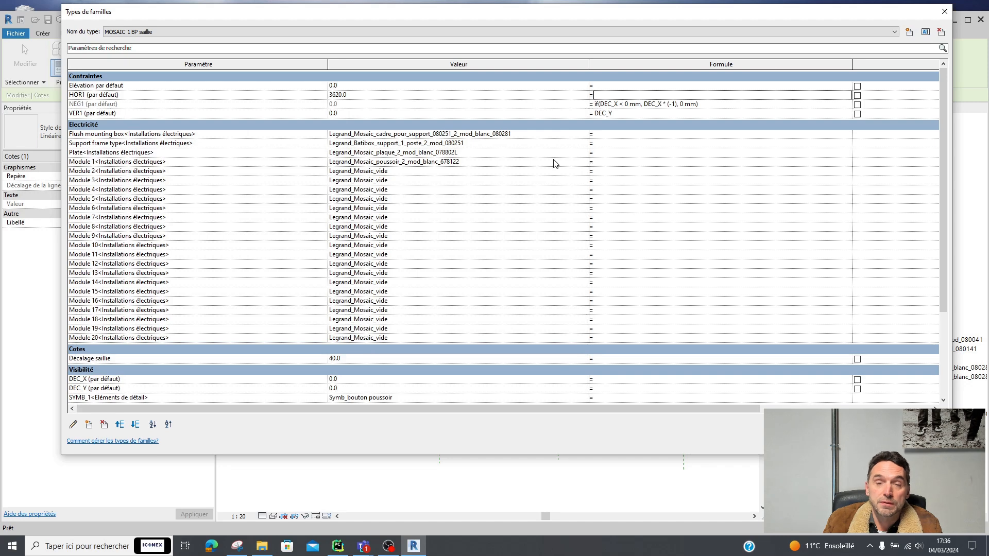
type("DEC")
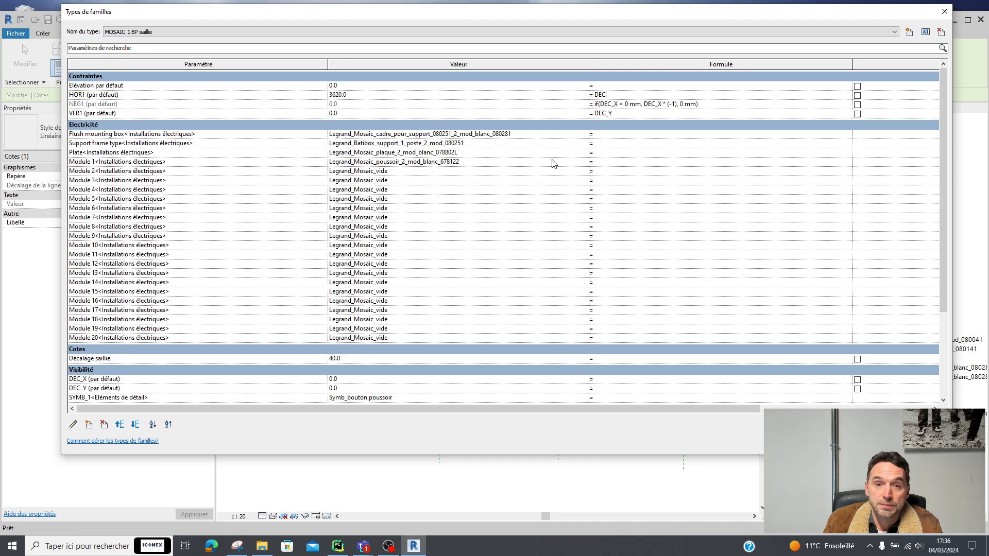
type("_X+NEG1")
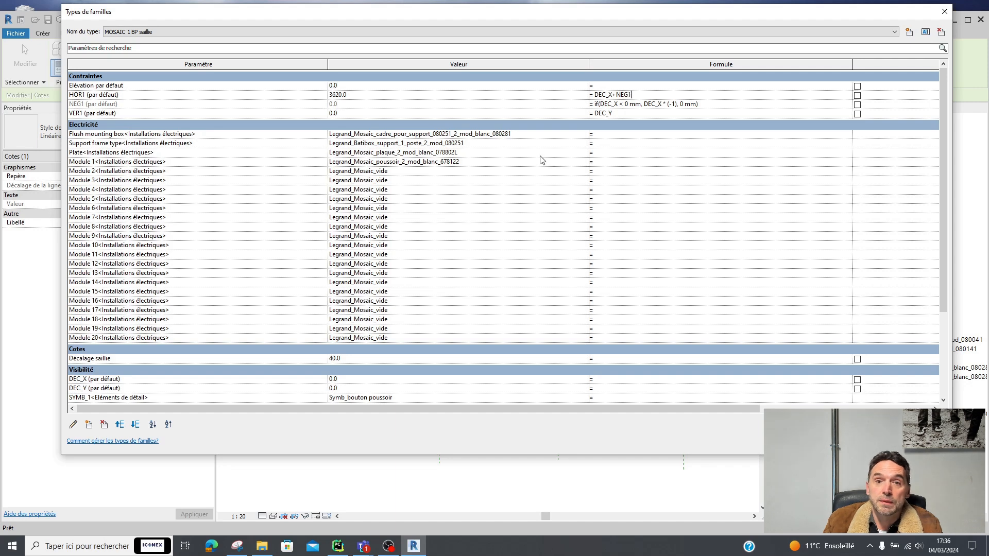
Step: Set DEC_X to 300 and DEC_Y to 500, and apply the values to the family
left_click(373, 379)
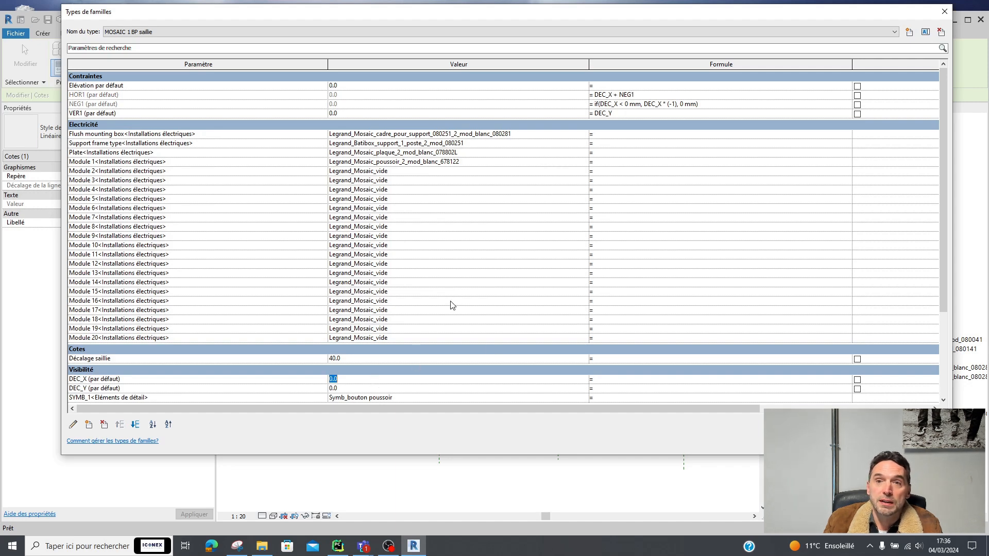
key("Tab")
key("Tab")
key("Tab")
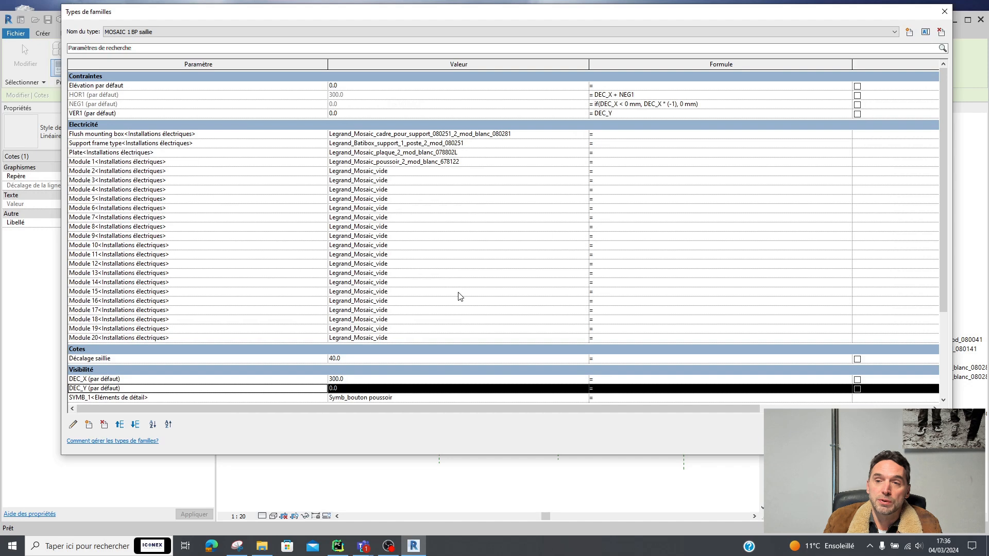
type("5")
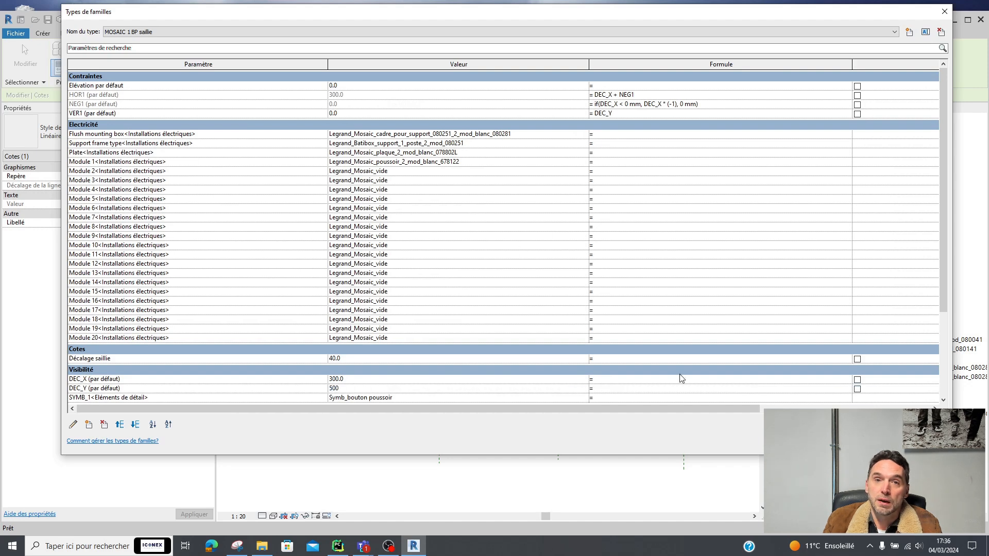
type("00")
key("Return")
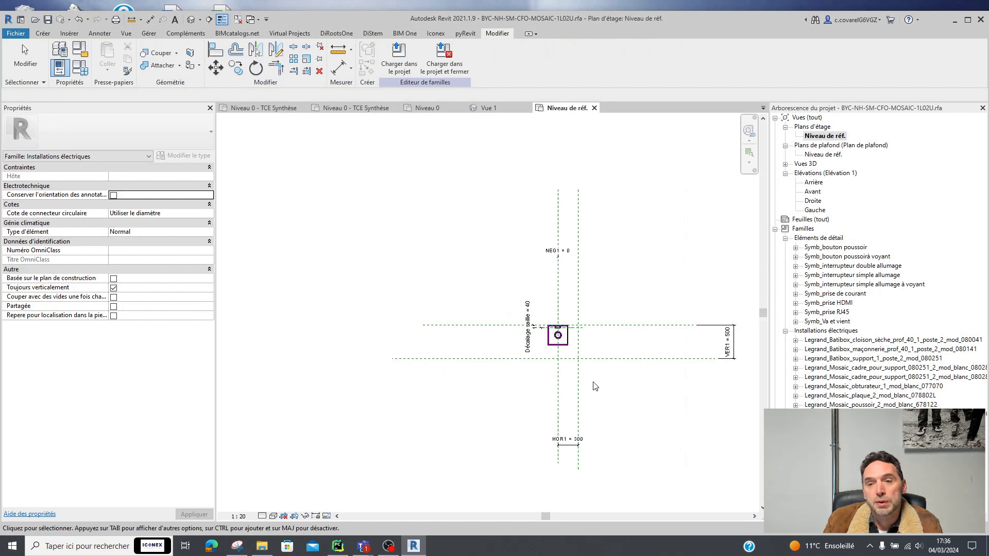
Step: Align the push-button symbol's vertical centre axis with the vertical reference plane offset by HOR1 and lock the alignment
scroll(592, 387, "up", 2)
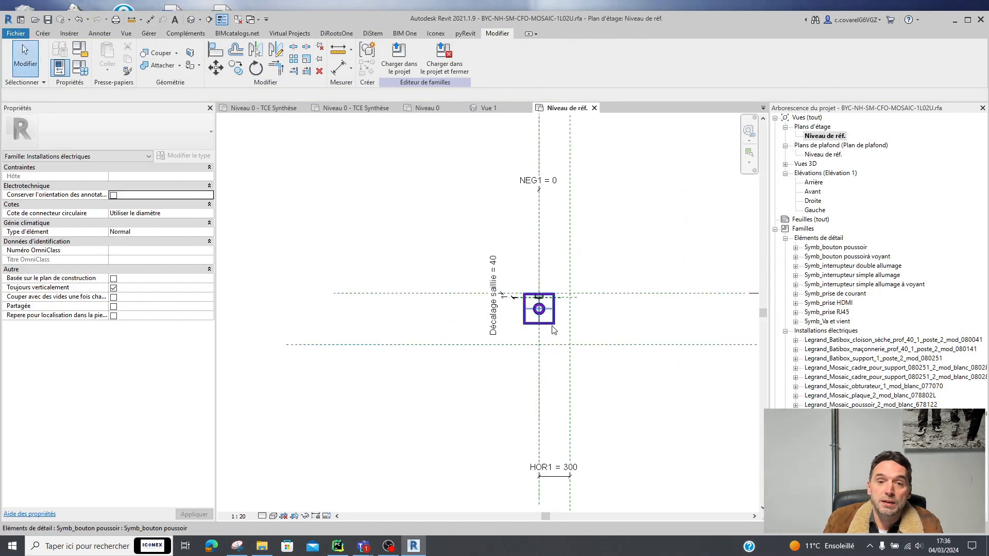
left_click(214, 57)
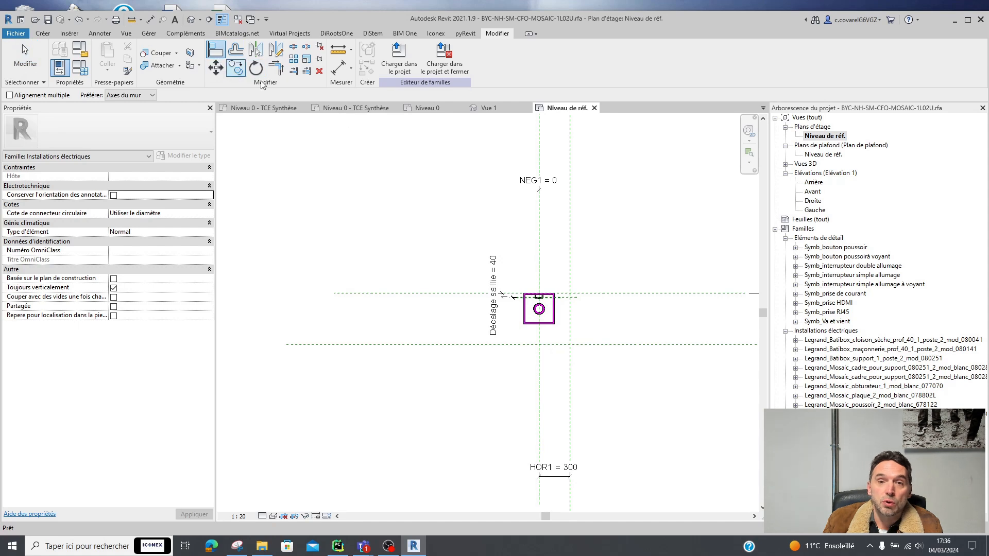
left_click(570, 263)
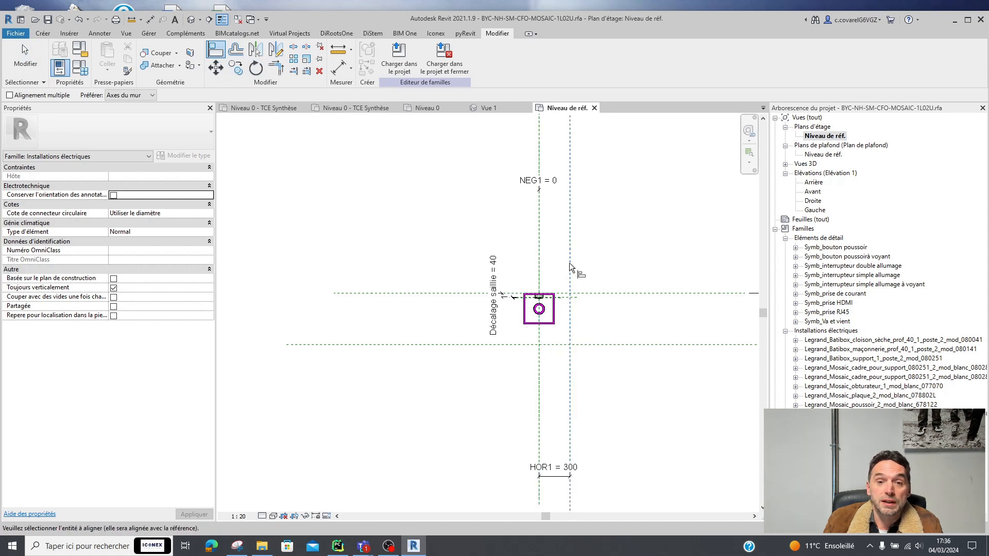
left_click(540, 320)
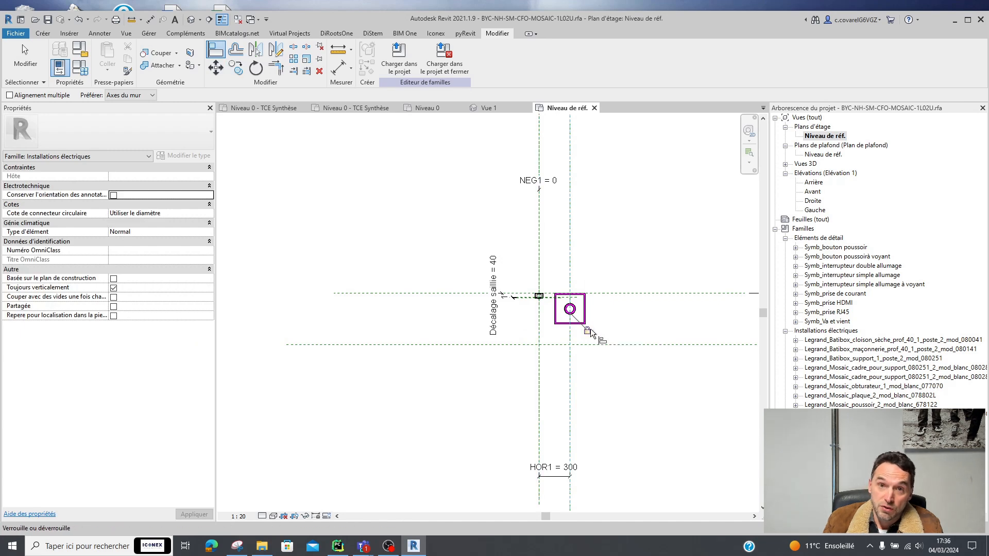
Step: Align the push-button symbol's horizontal centre axis with the lower horizontal reference plane and lock the alignment
left_click(663, 343)
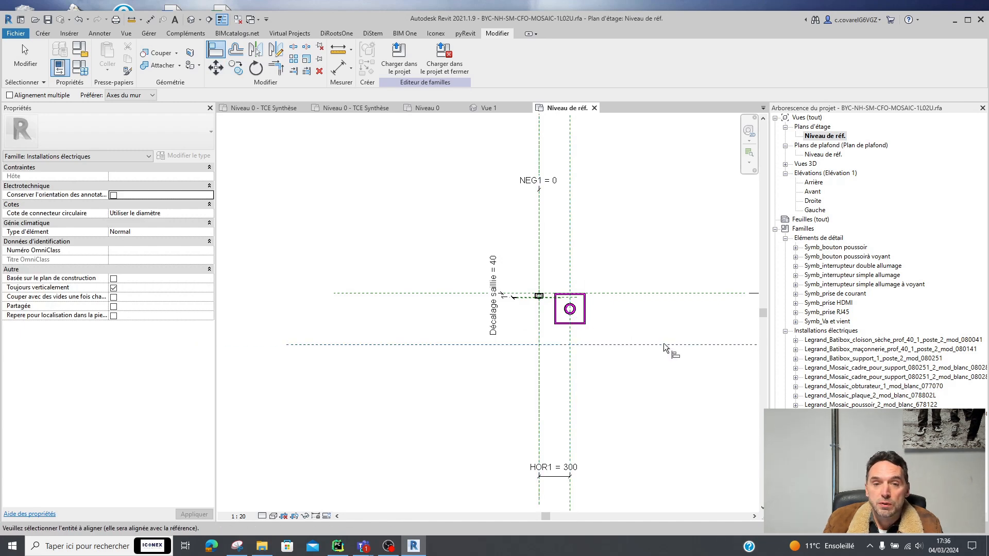
left_click(583, 308)
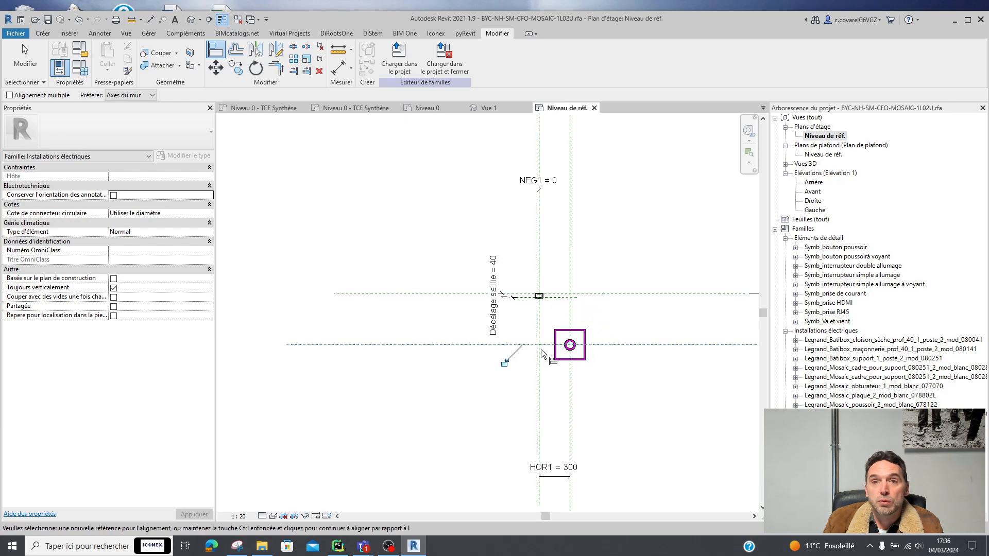
left_click(506, 364)
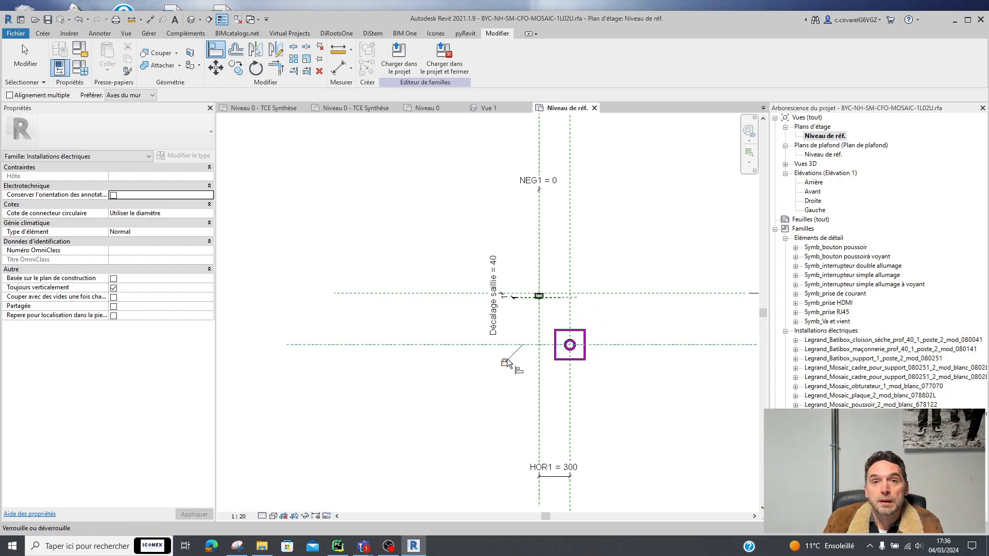
Step: Set both DEC_X and DEC_Y to 0 in the family types and apply the values
left_click(81, 76)
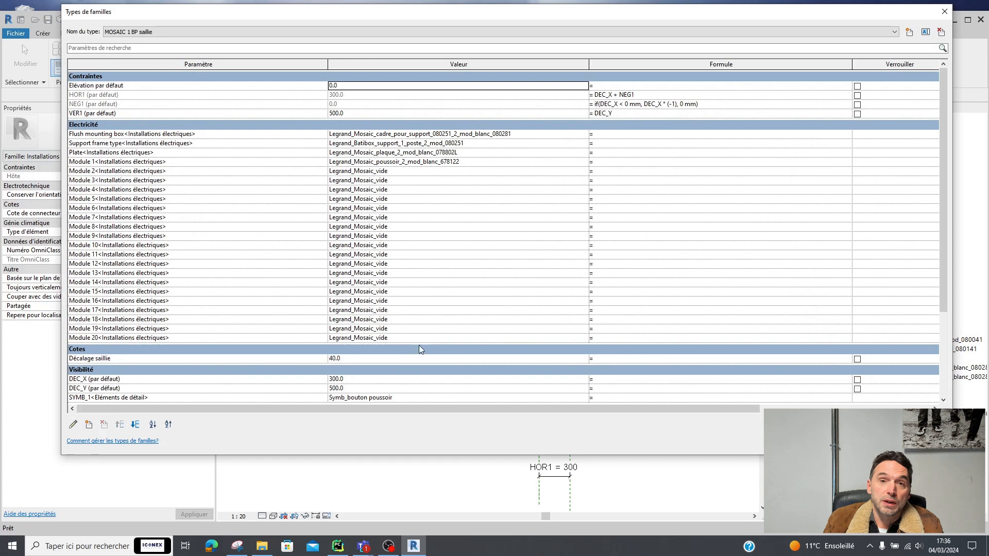
left_click(361, 381)
type("0")
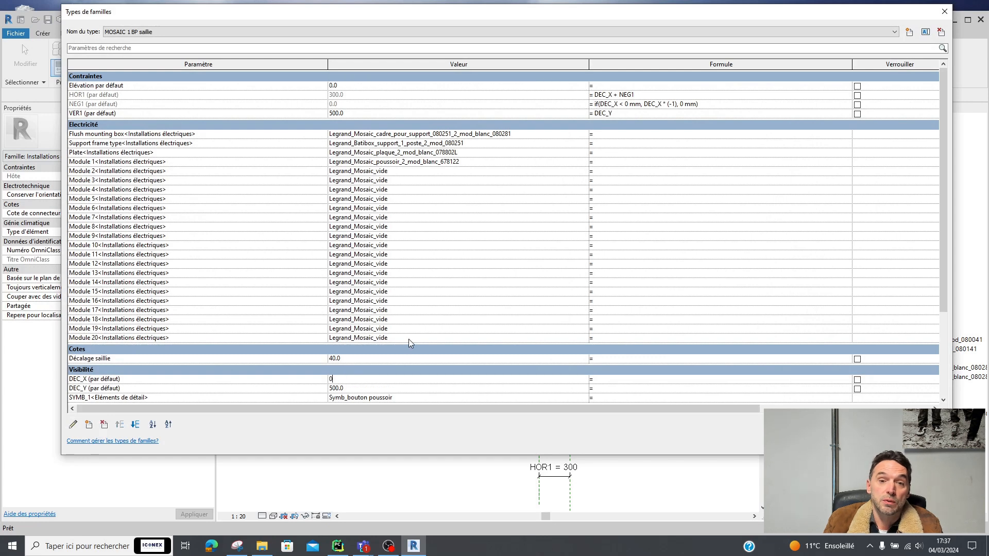
key("Return")
type("0")
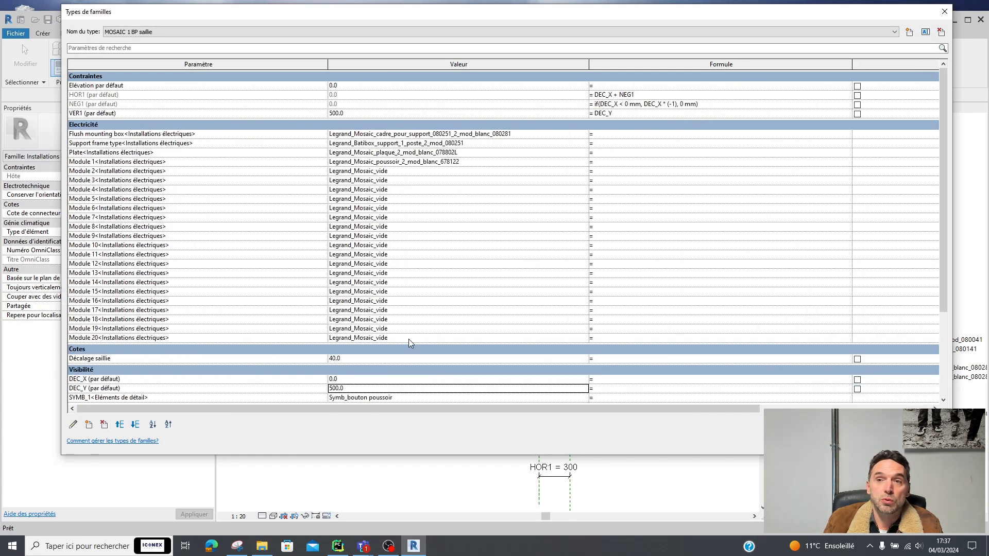
key("Tab")
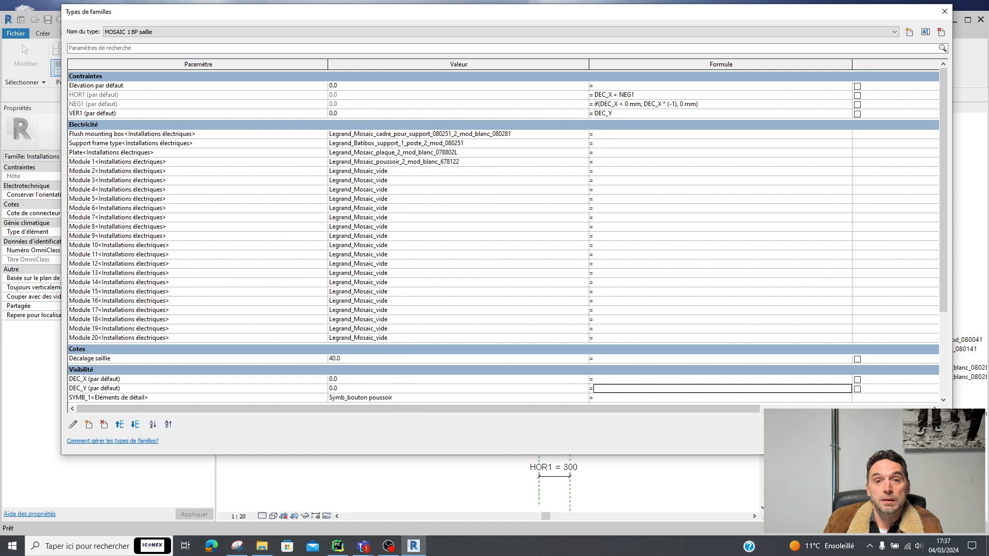
key("Return")
key("a")
key("l")
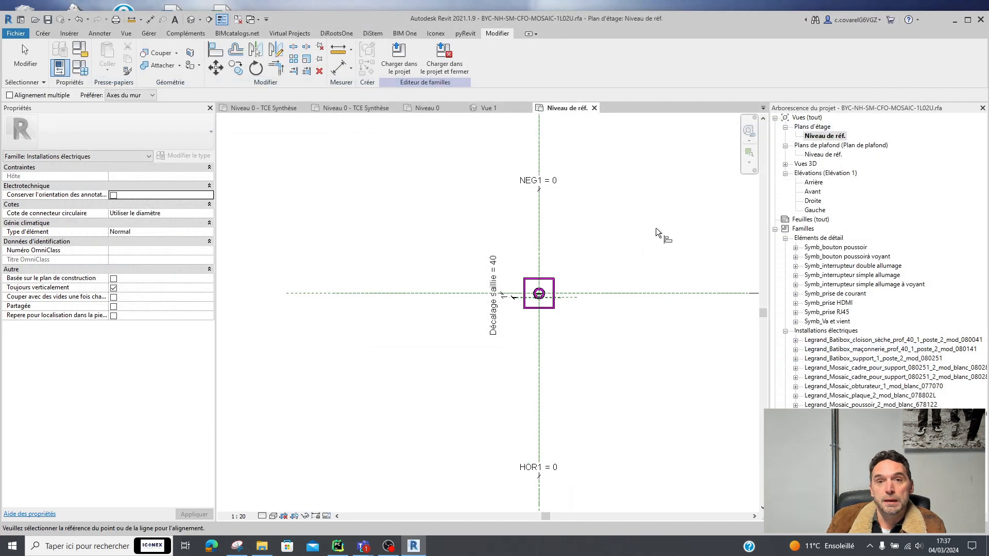
scroll(513, 300, "up", 2)
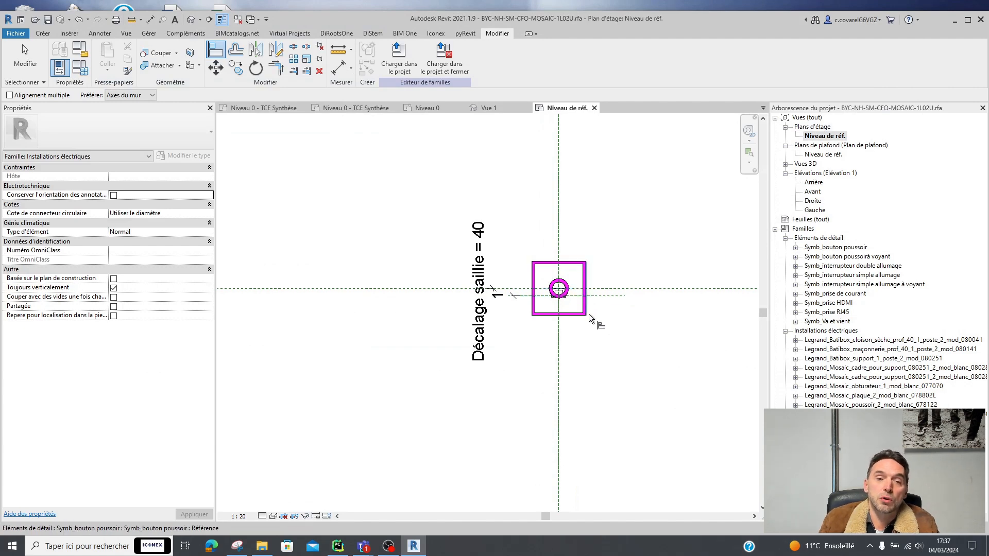
Step: Change the VER1 formula to DEC_Y+150 in the family types and apply it
left_click(80, 67)
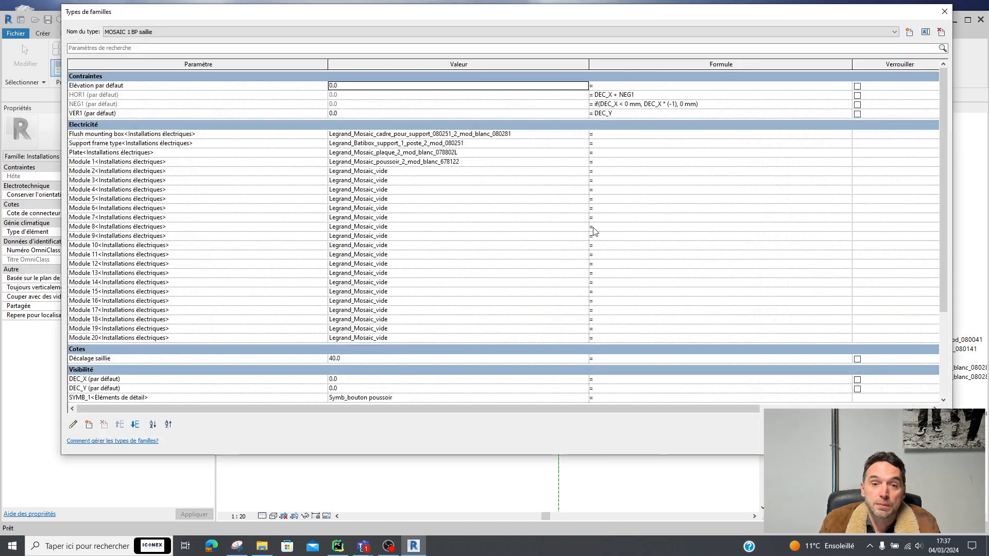
left_click(625, 117)
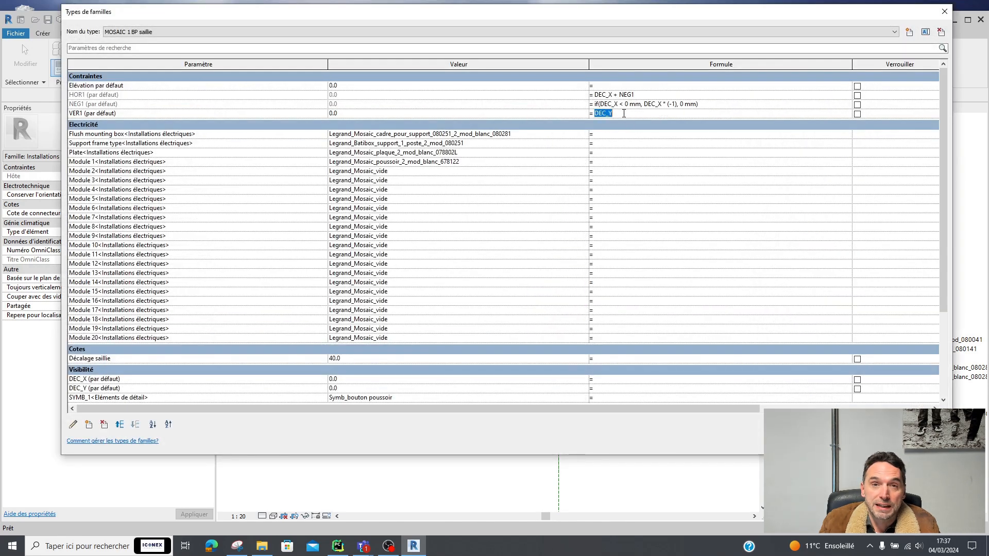
left_click(626, 115)
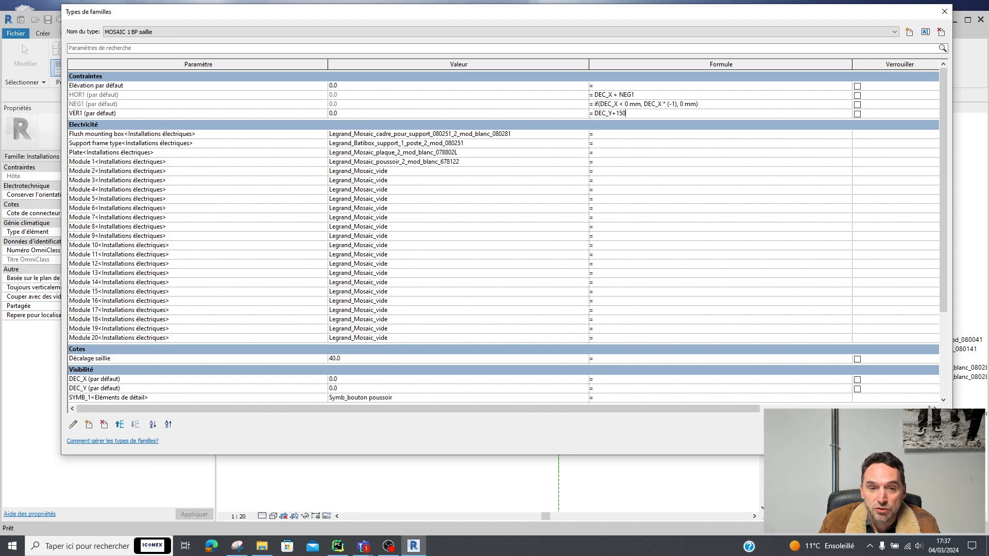
key("Return")
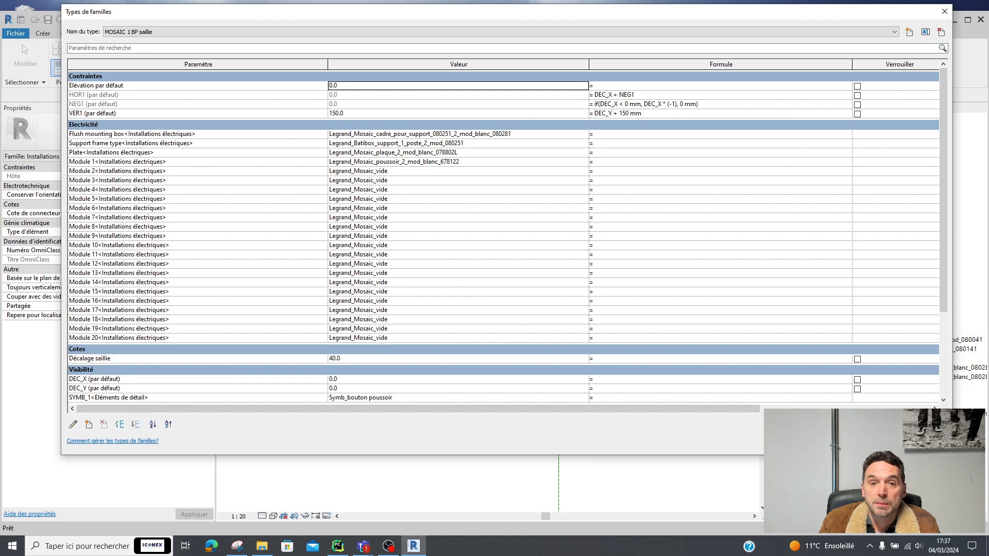
key("Return")
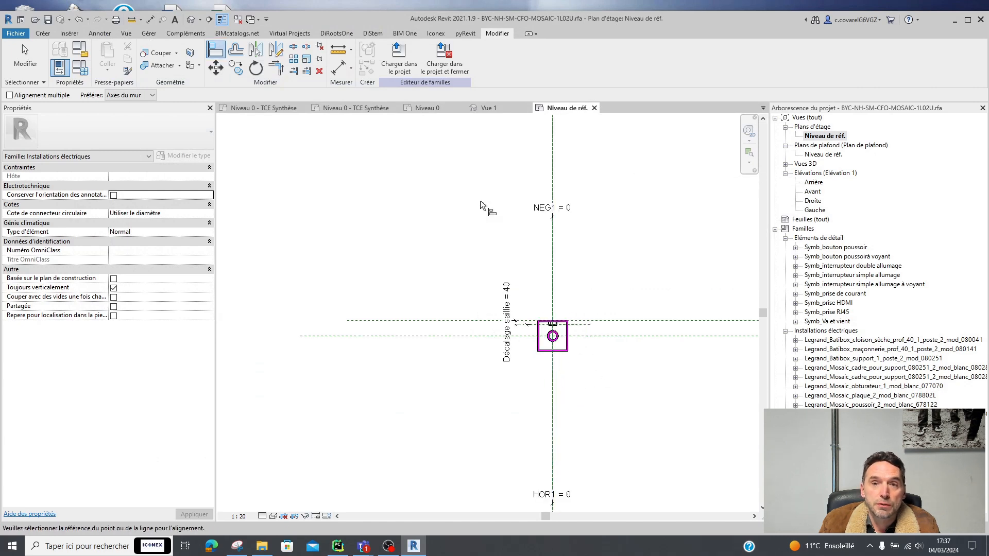
Step: Load the Mosaic family into the showroom sc project, replacing the existing version with its parameter values and making the family editable
left_click(407, 59)
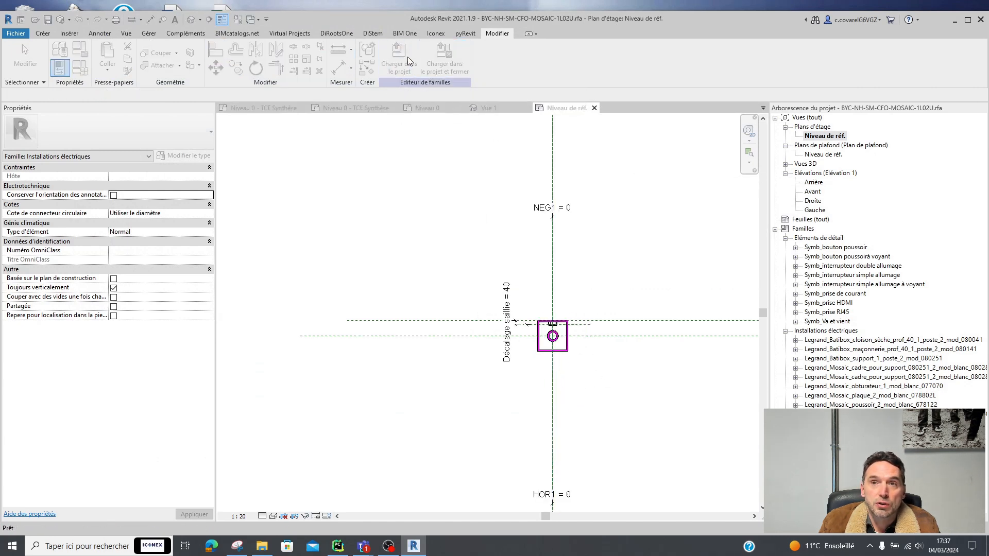
left_click(483, 195)
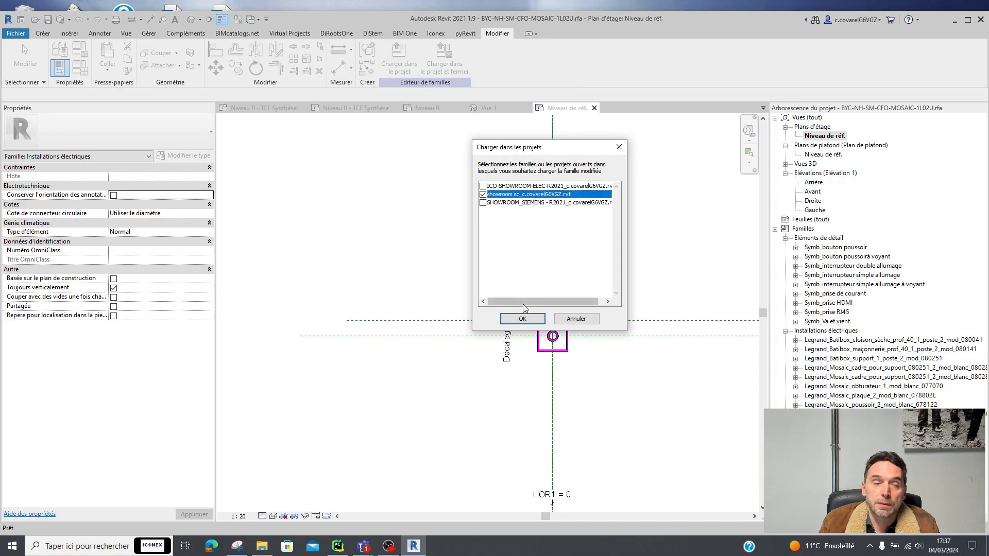
left_click(520, 319)
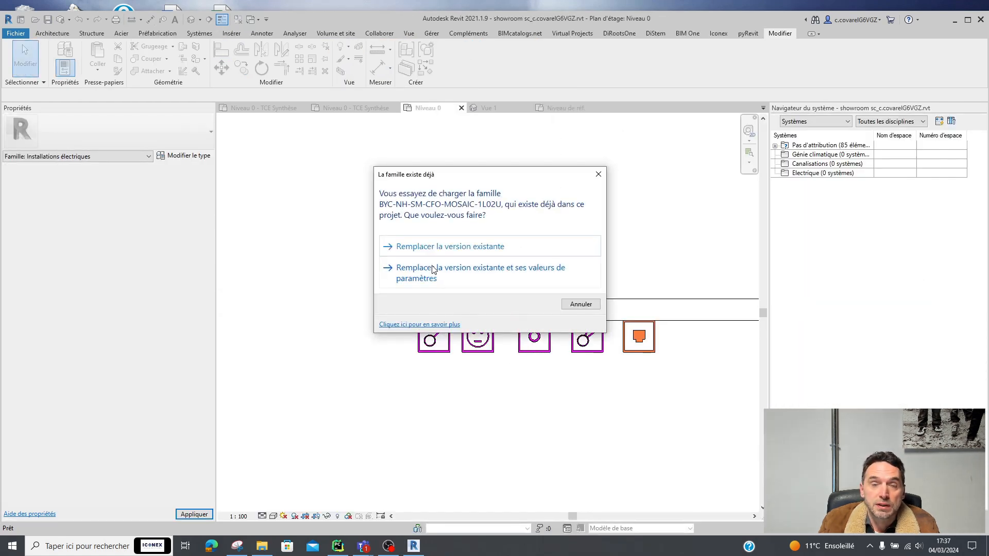
left_click(434, 269)
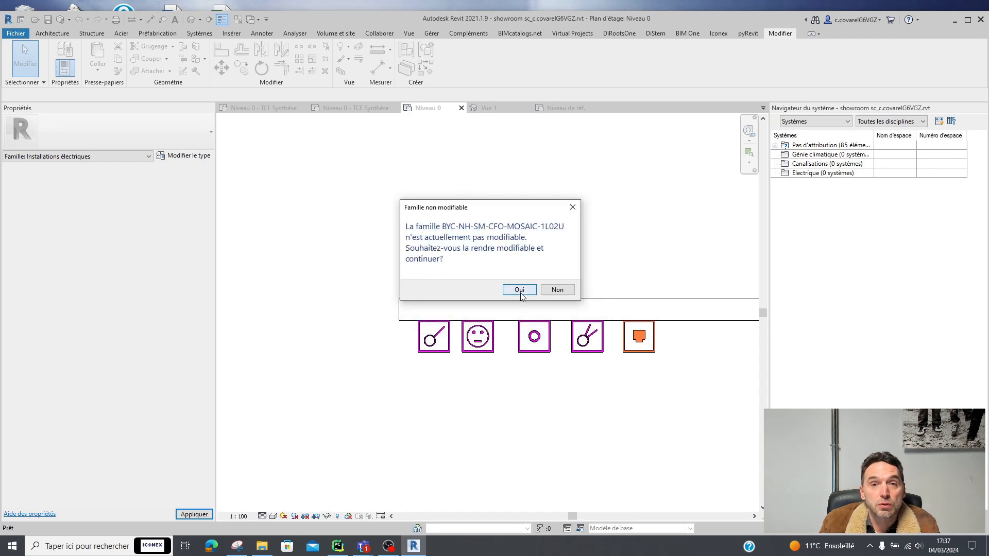
left_click(519, 289)
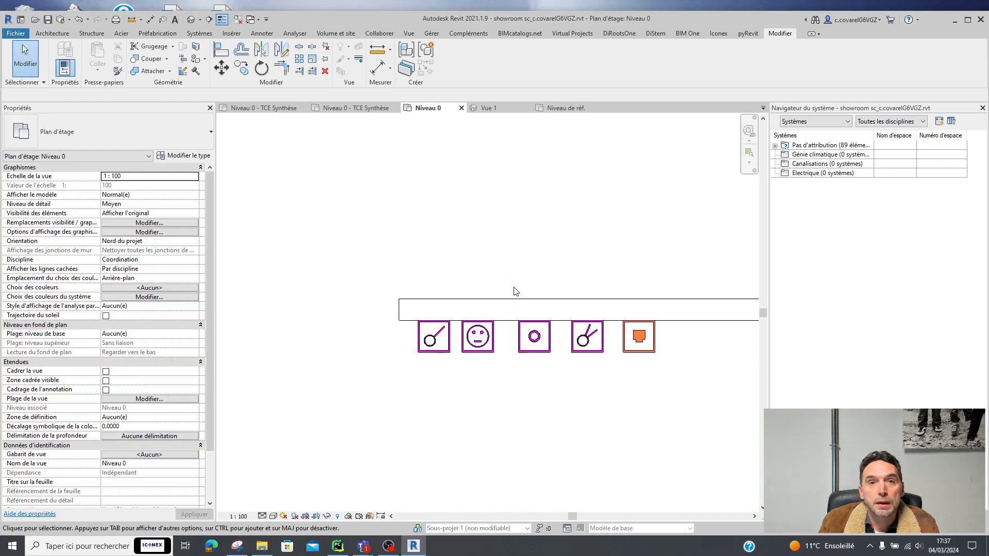
Step: Set DEC_X to -0.2 on the leftmost single-switch instance below the wall in the Niveau 0 plan
left_click(437, 343)
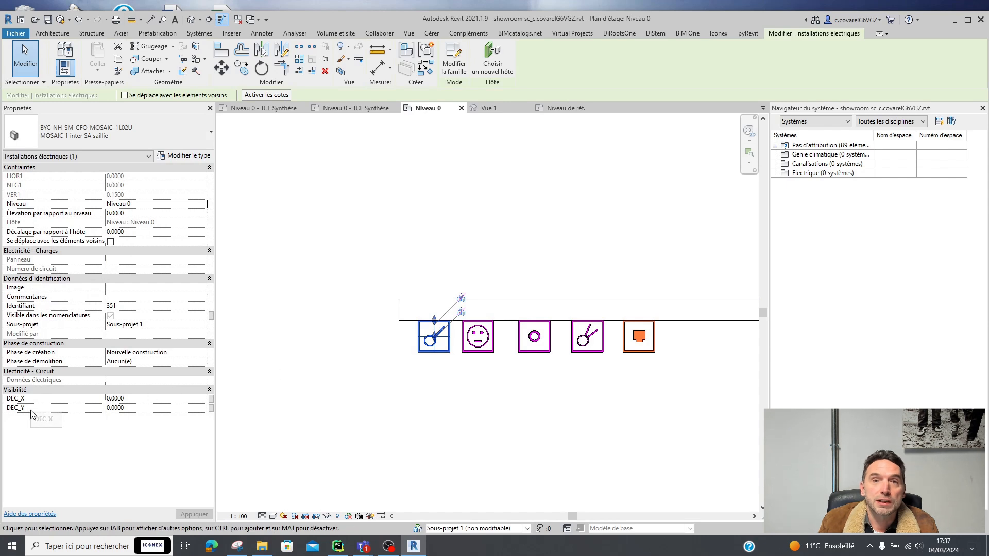
left_click(140, 398)
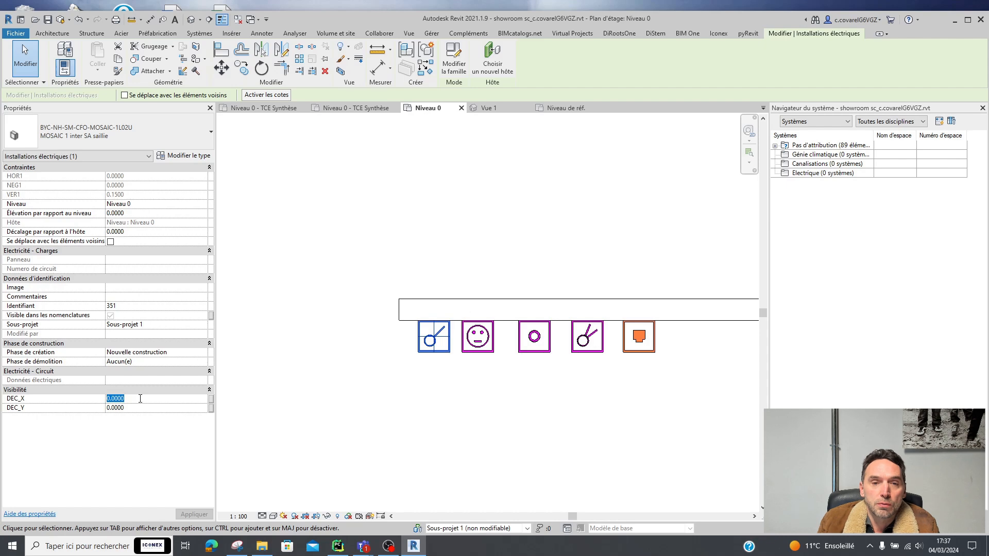
type("-0.2")
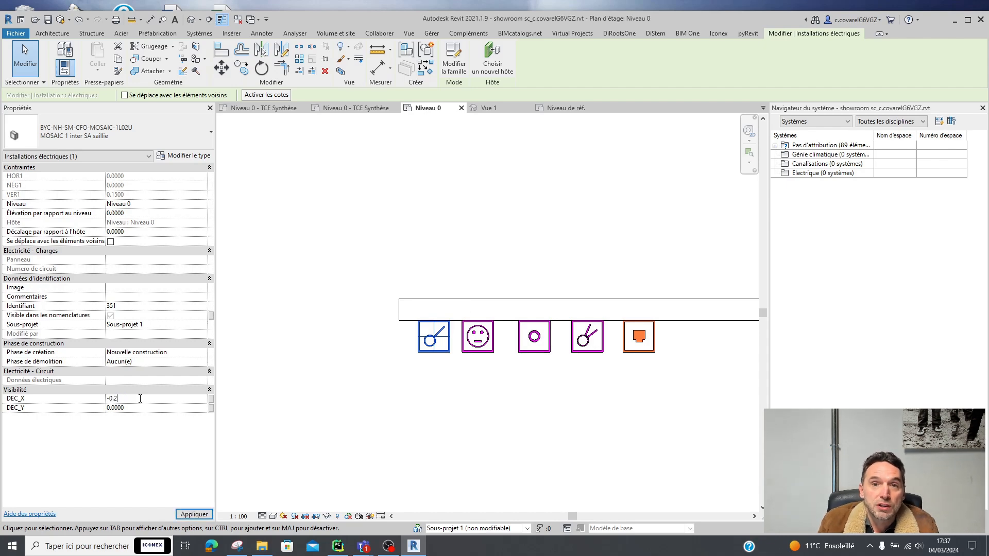
key("Return")
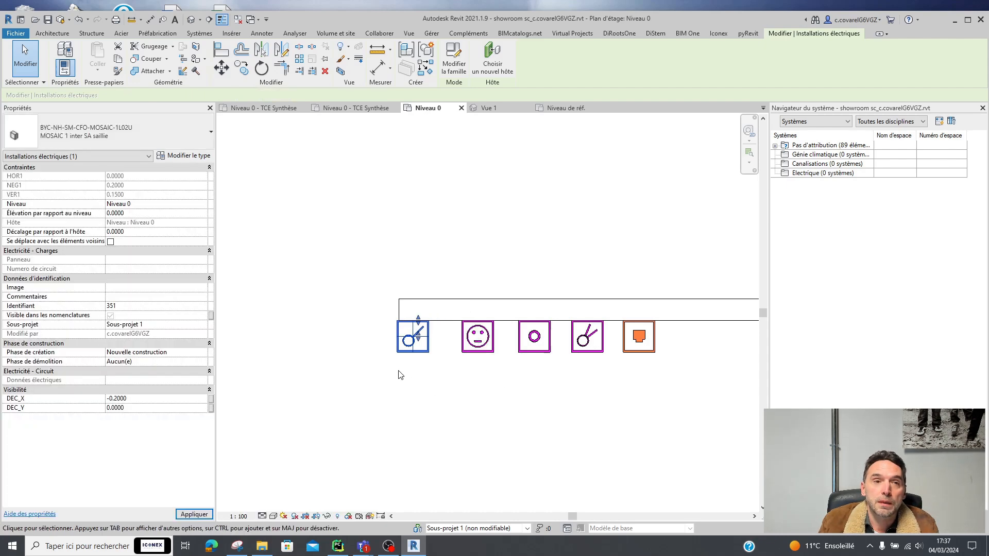
Step: Set the selected switch's DEC_Y to 0.2 and its DEC_X to 0.5 to test the symbol offset in both directions
left_click(142, 408)
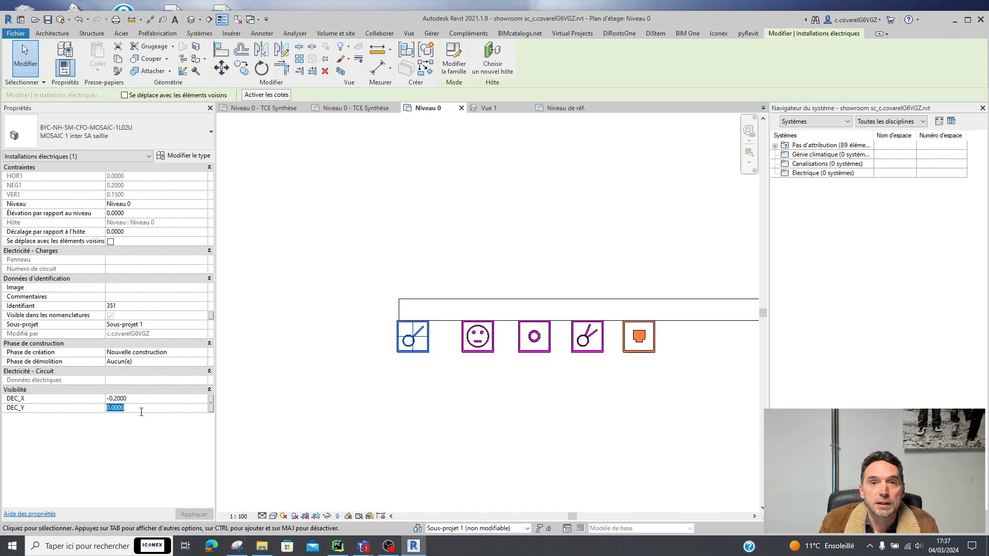
type("0.2")
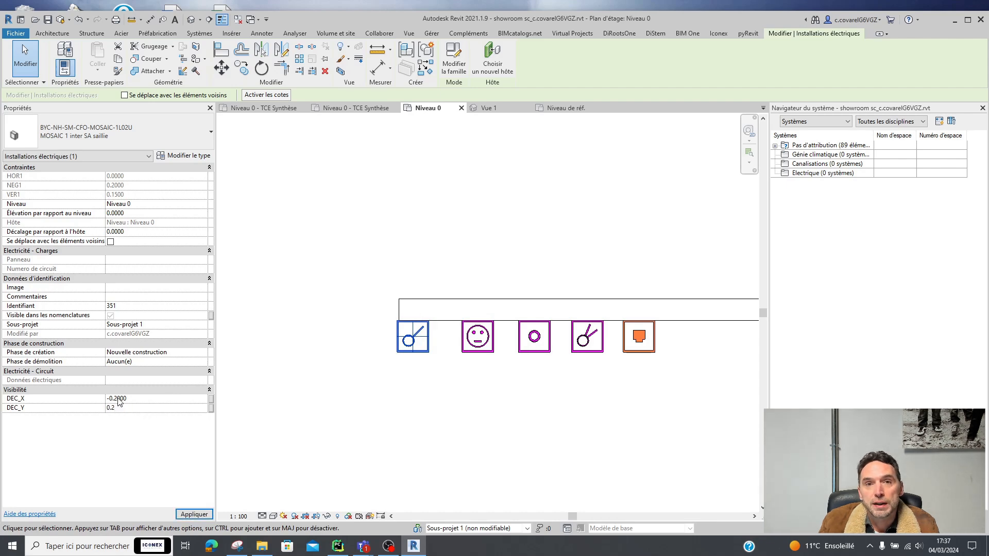
key("Return")
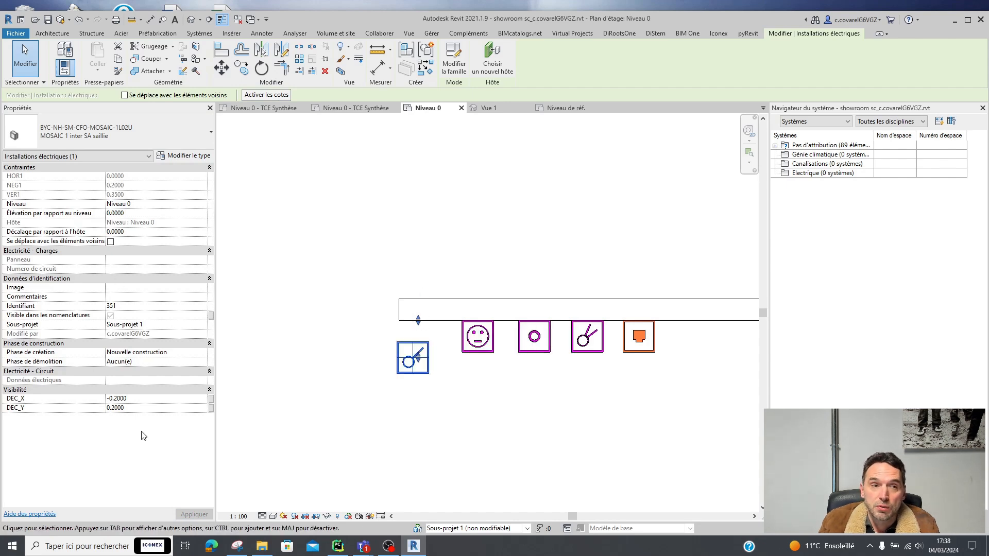
left_click(145, 399)
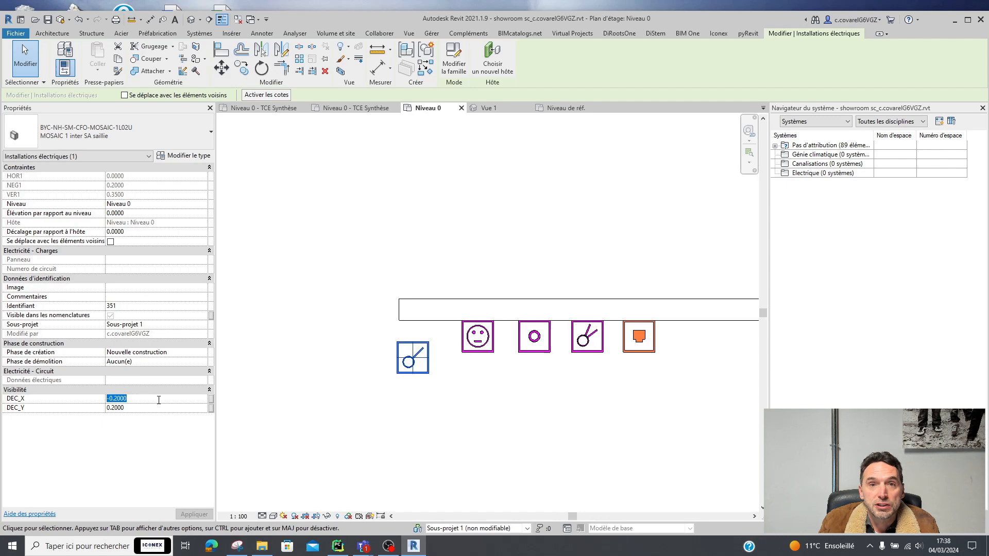
type("0.5")
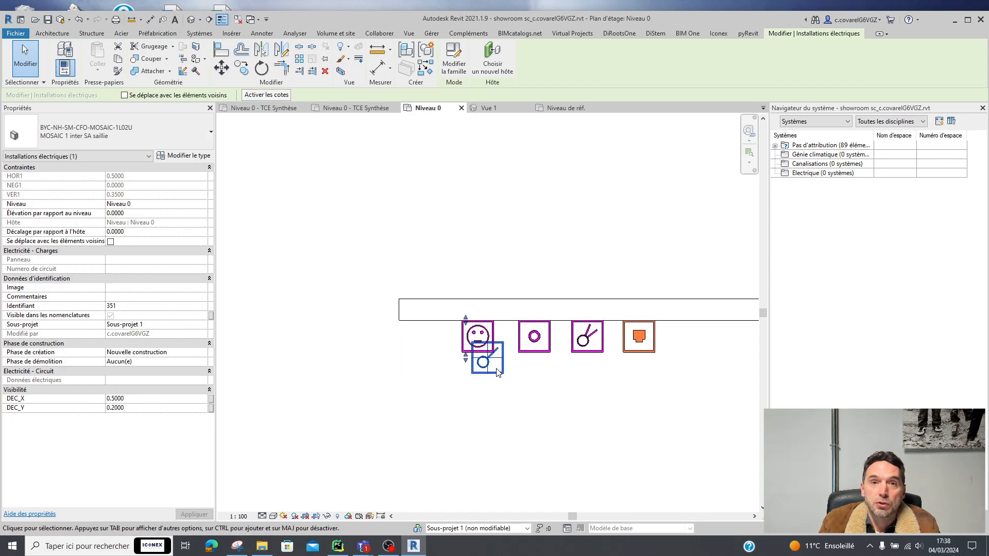
Step: Reset both DEC_X and DEC_Y of the selected switch to 0, apply the values and deselect it
left_click(148, 398)
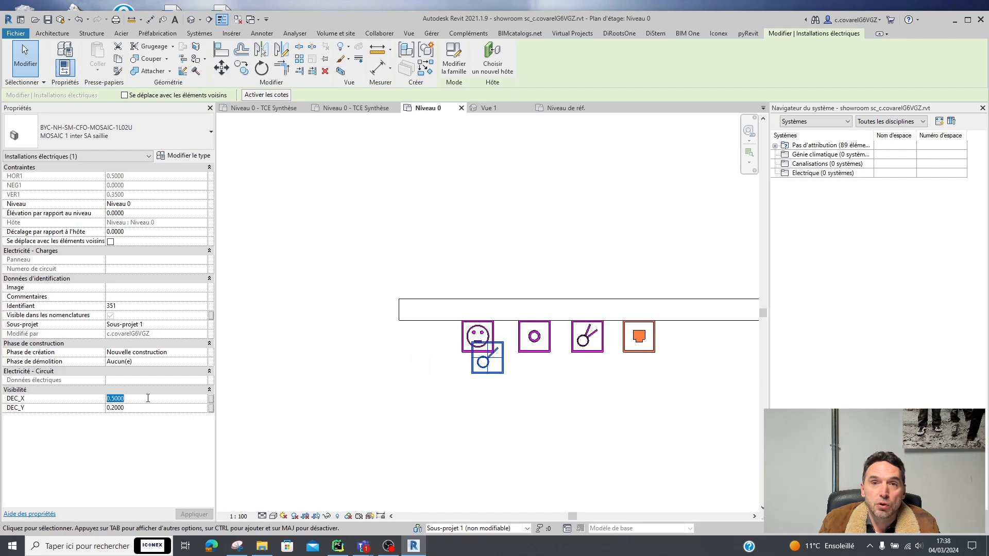
type("0")
key("Tab")
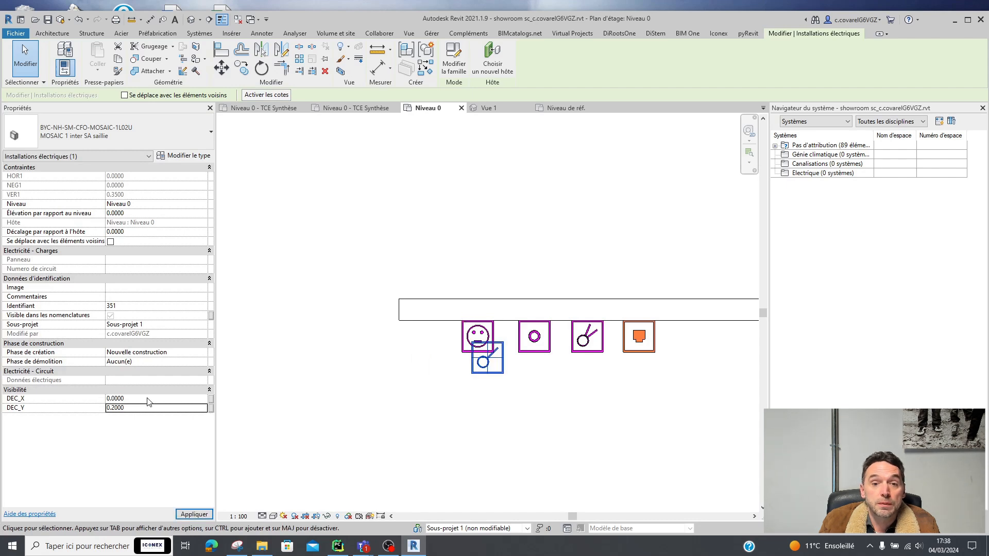
type("0")
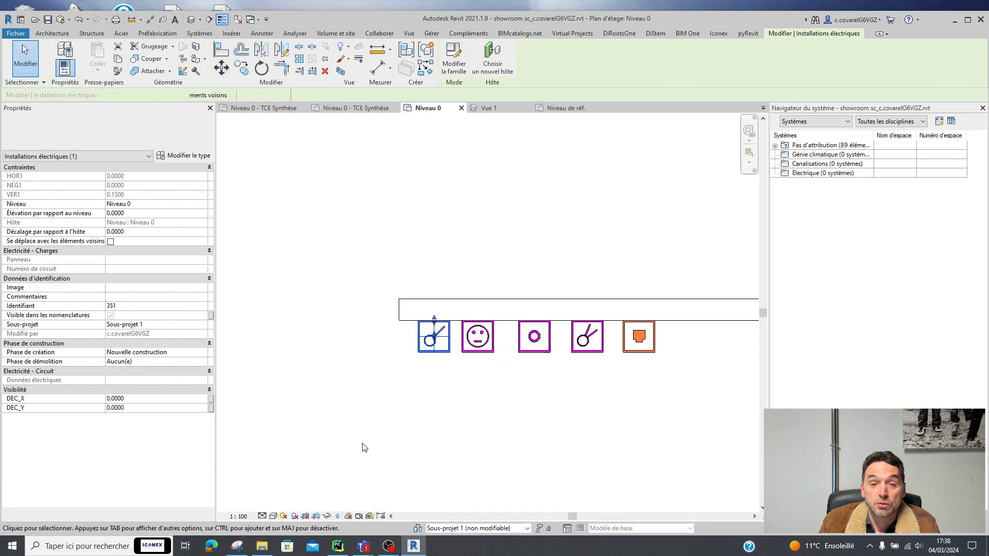
left_click(386, 453)
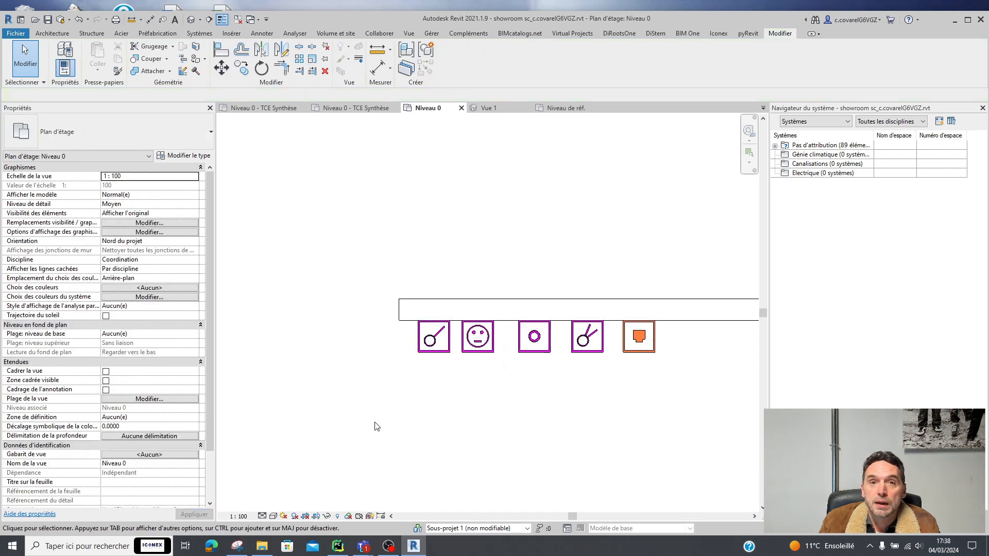